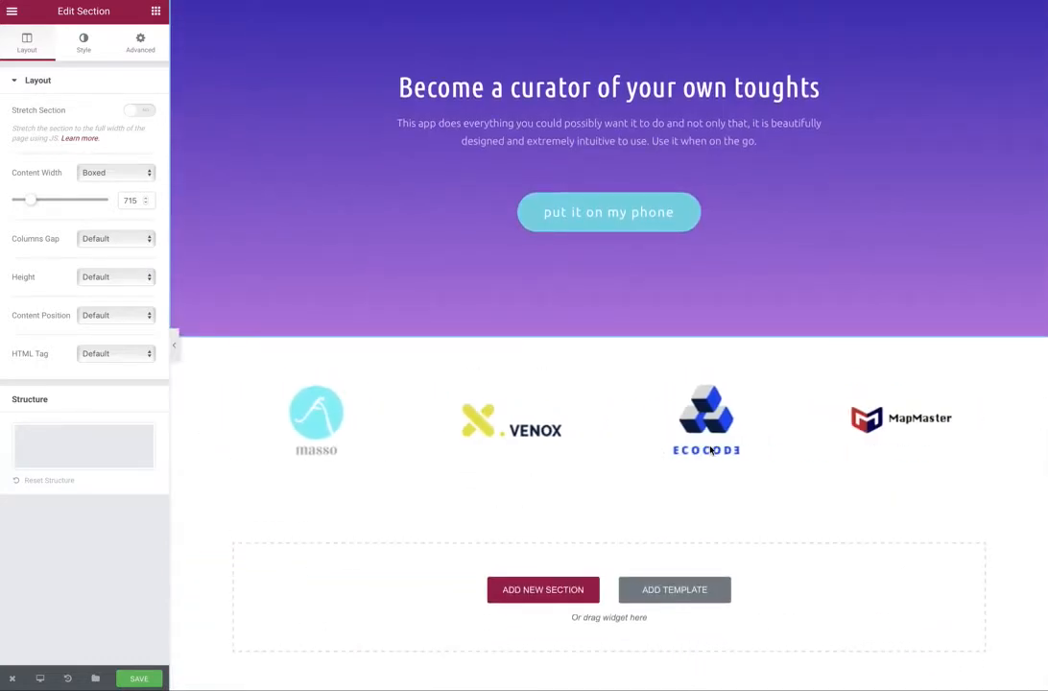
# Insert the saved section template AAA SECTION UI HACK at the end of the page.
pyautogui.click(685, 590)
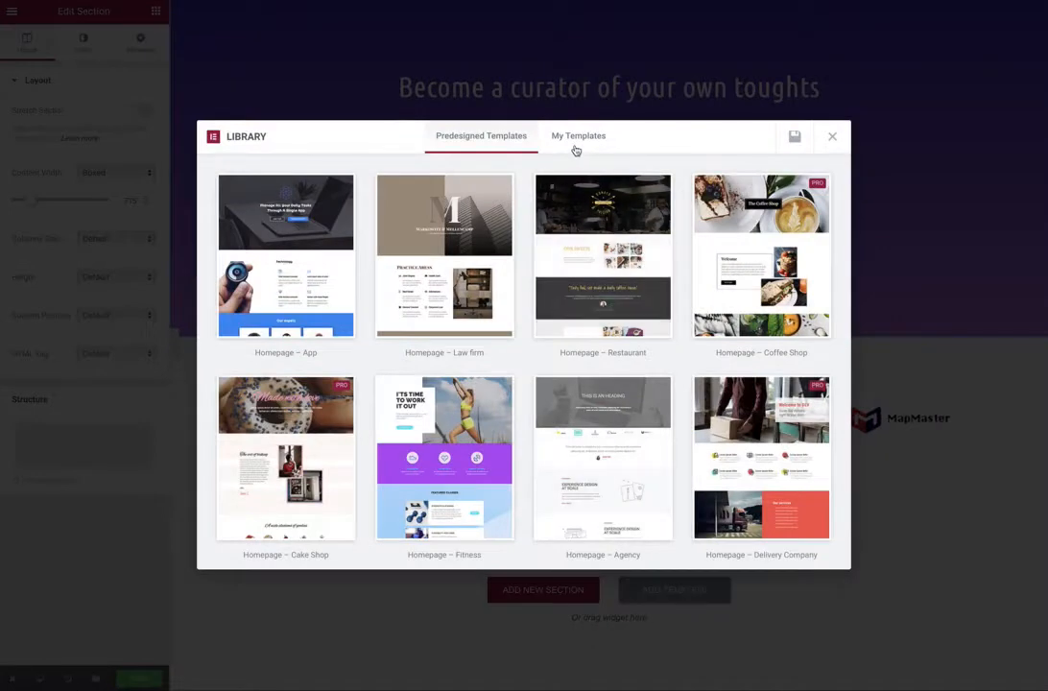
pyautogui.click(576, 146)
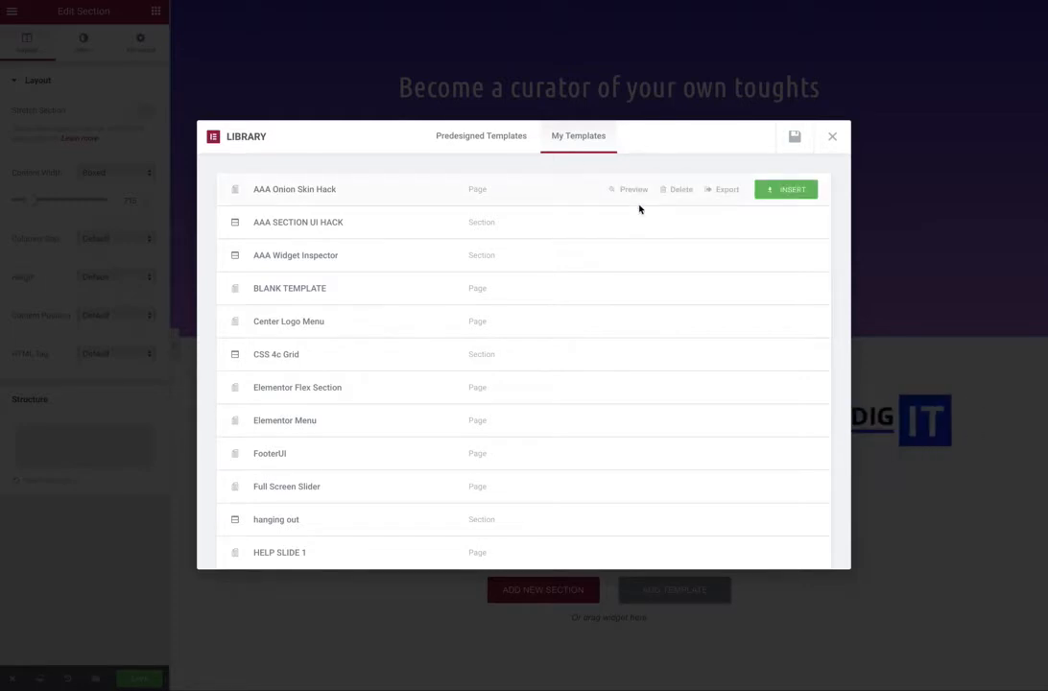
pyautogui.moveTo(620, 231)
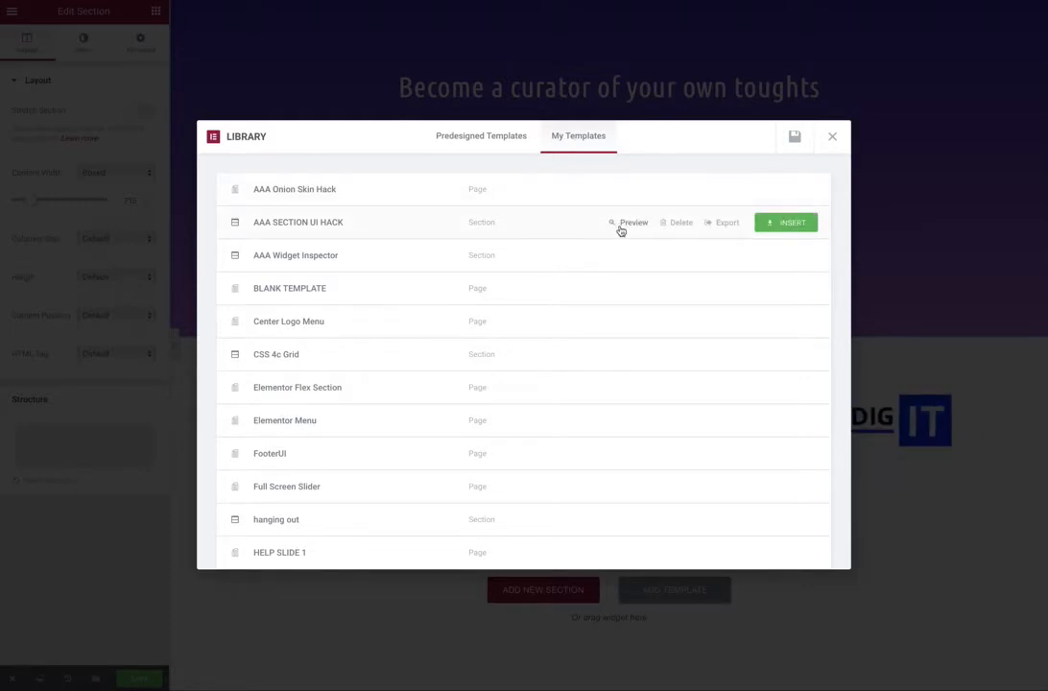
pyautogui.click(807, 227)
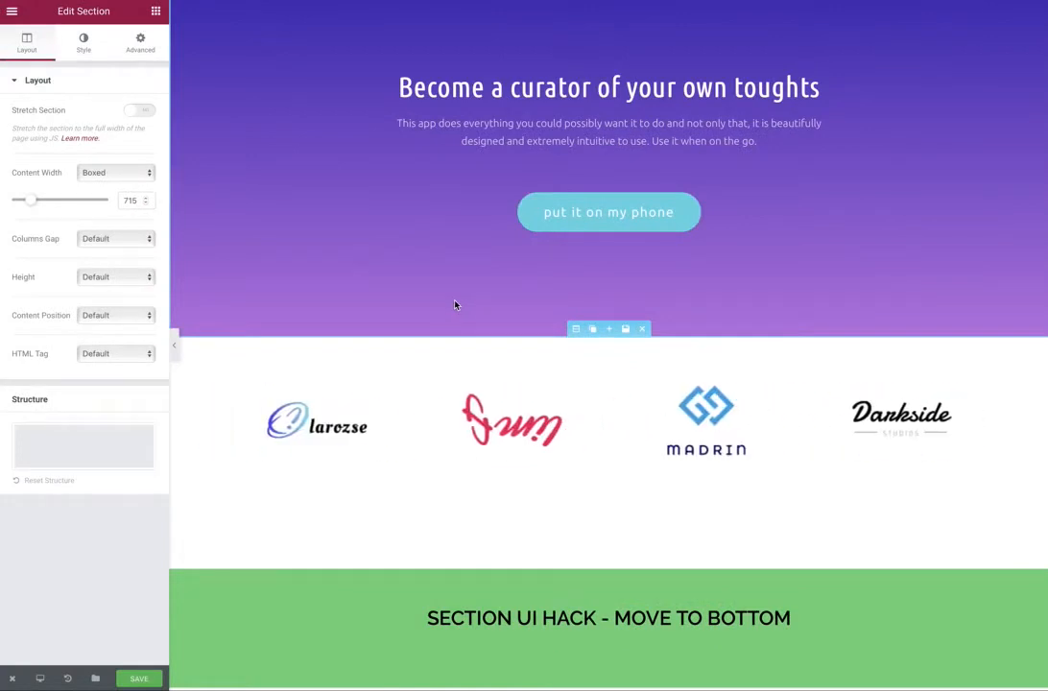
# Examine where the section editing handles sit on the page's sections with the UI hack template in place.
pyautogui.scroll(1, 456, 305)
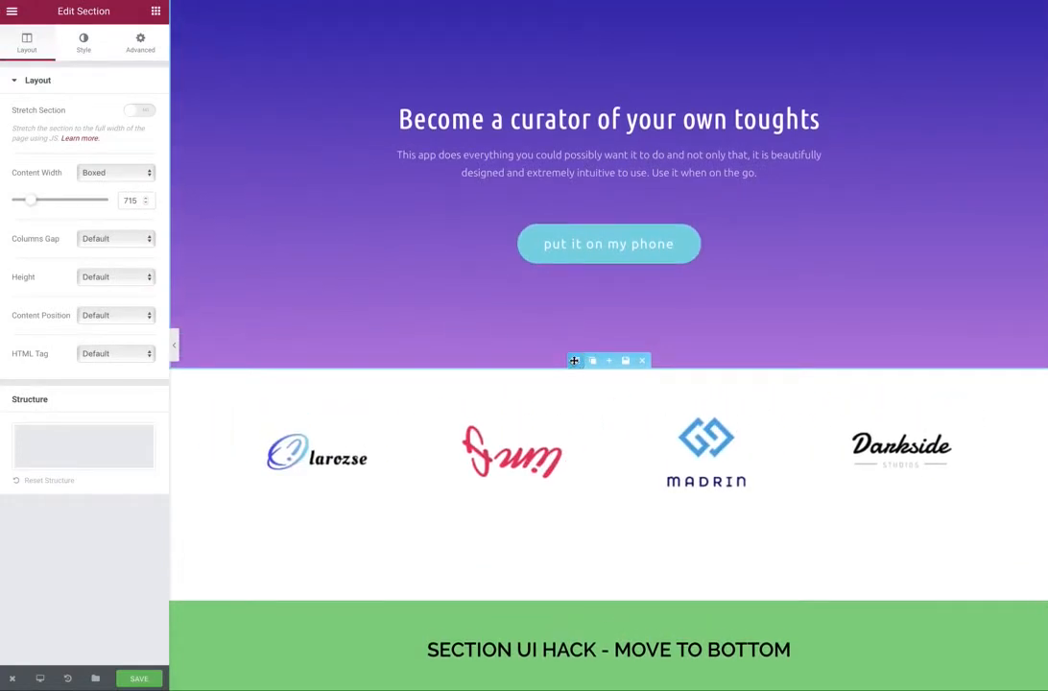
pyautogui.scroll(2, 573, 360)
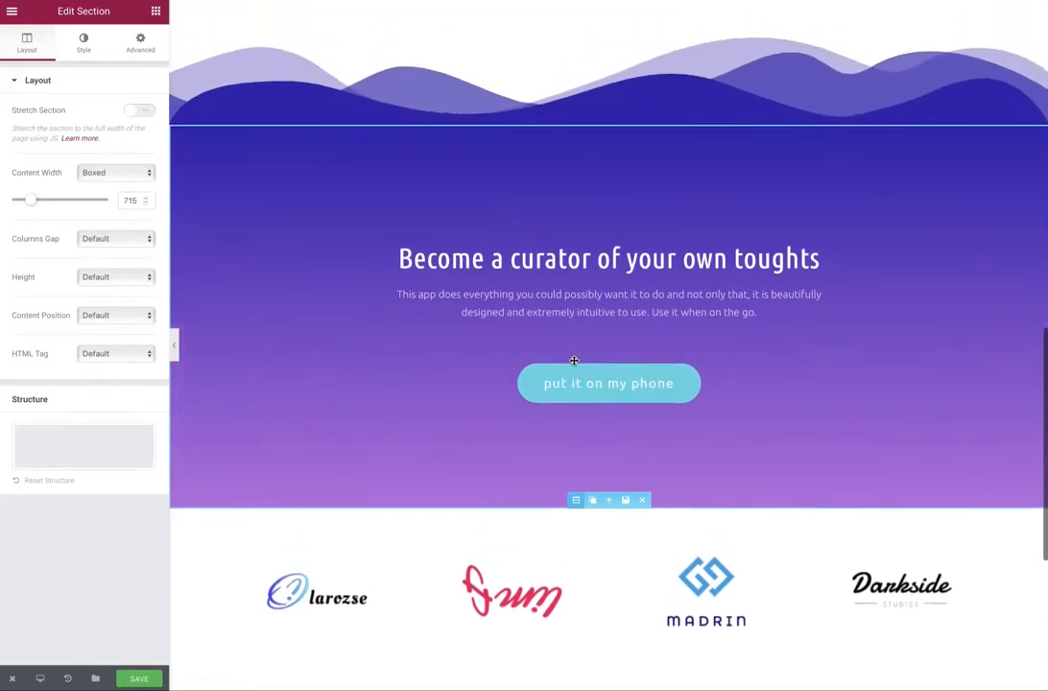
pyautogui.scroll(-4, 557, 362)
pyautogui.scroll(-2, 602, 463)
pyautogui.moveTo(572, 465)
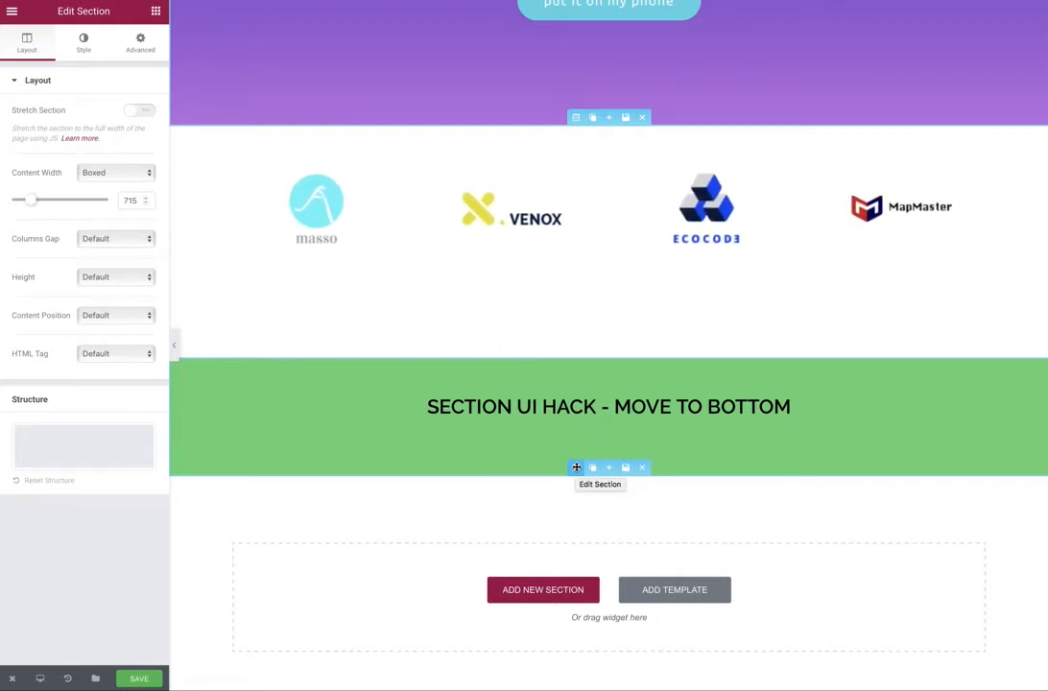
# Try top values of 50% and 0% in the custom CSS of the green SECTION UI HACK section, and delete that section.
pyautogui.click(150, 45)
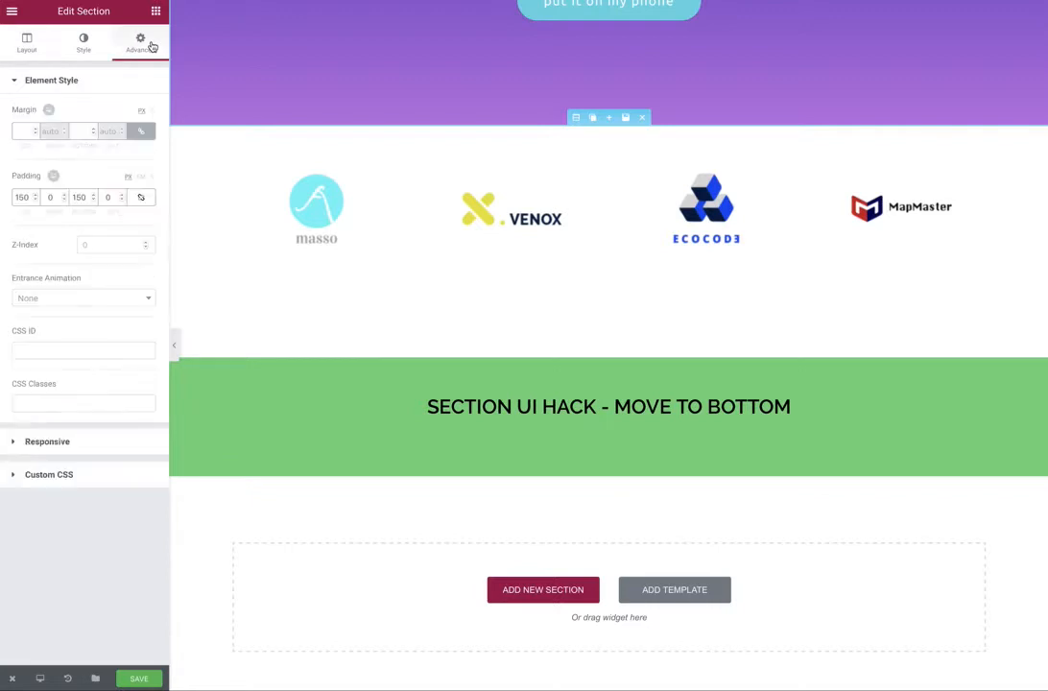
pyautogui.click(27, 474)
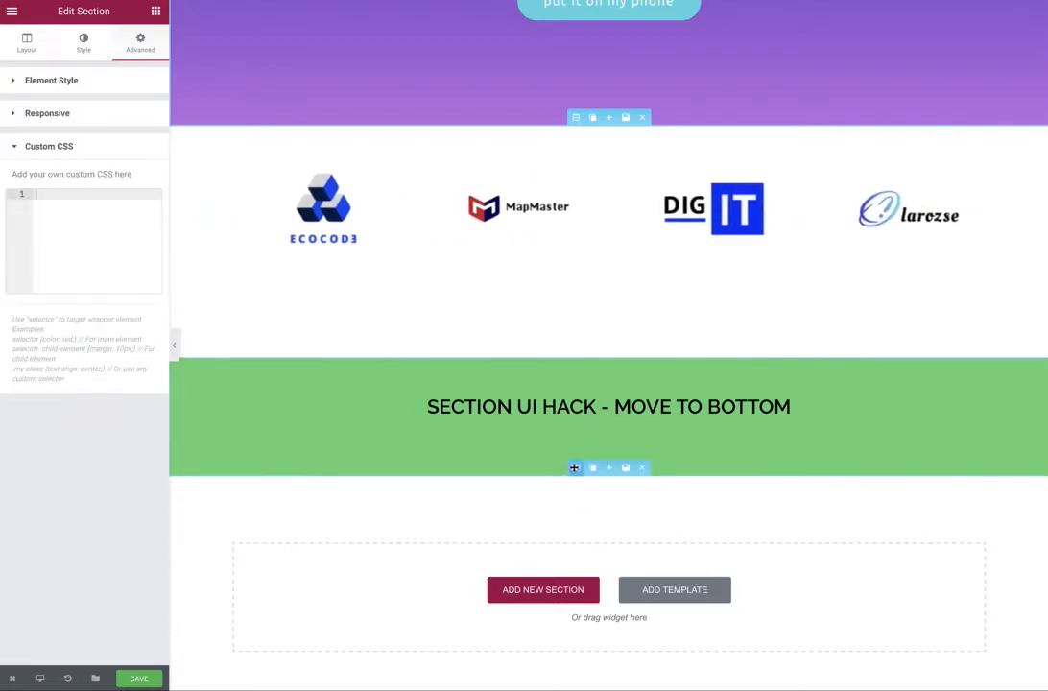
pyautogui.click(574, 468)
pyautogui.click(140, 48)
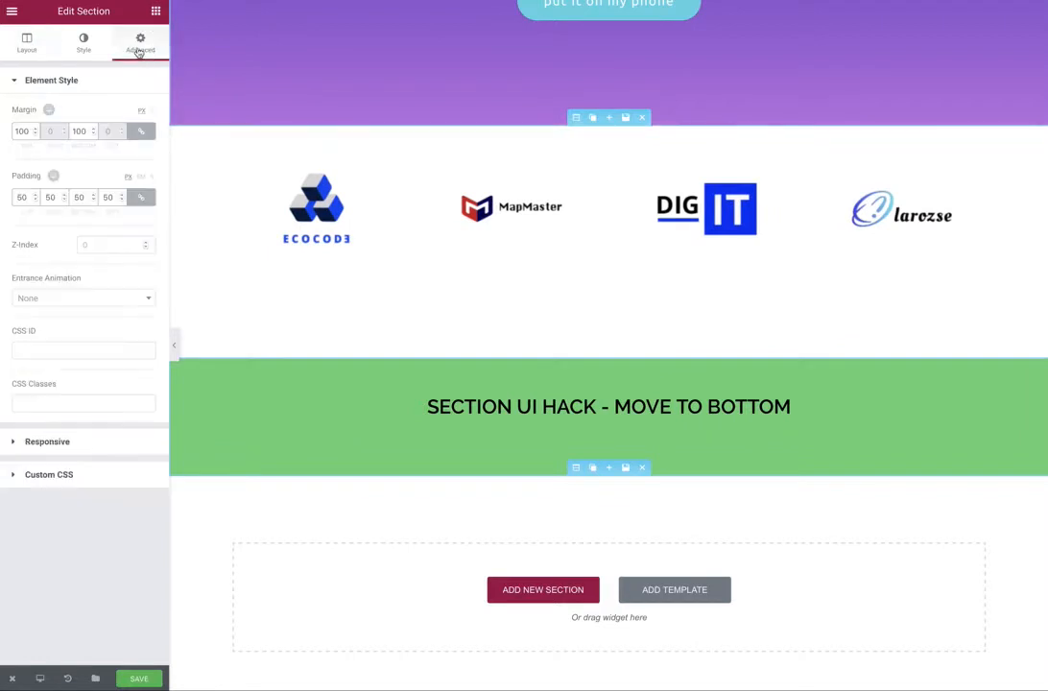
pyautogui.click(42, 474)
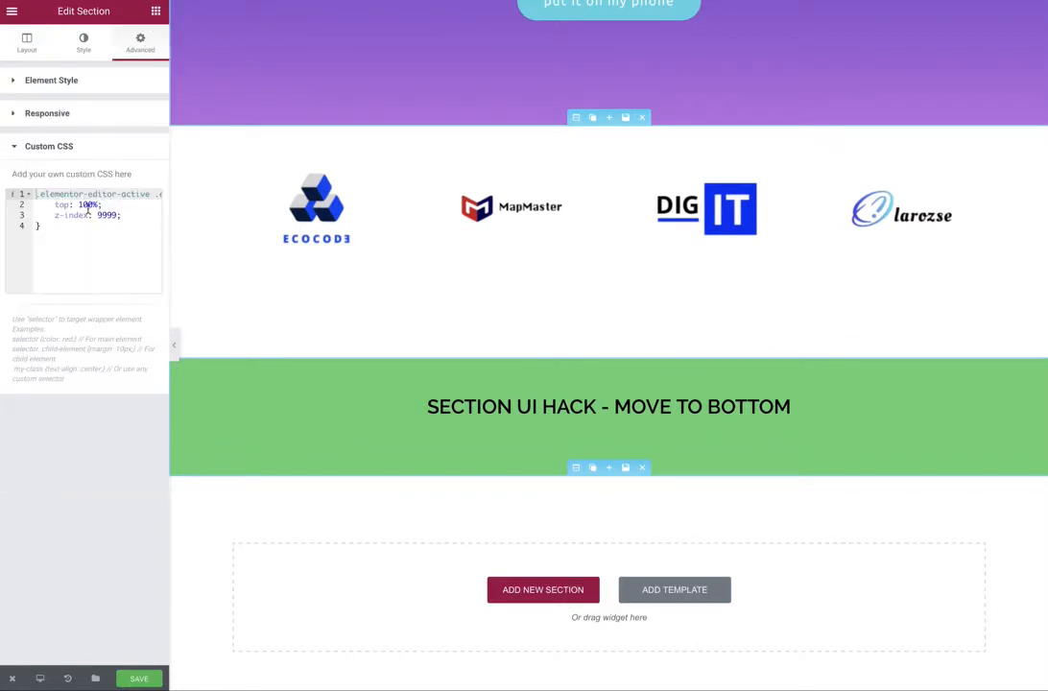
pyautogui.click(87, 204)
pyautogui.press('BackSpace')
pyautogui.press('BackSpace')
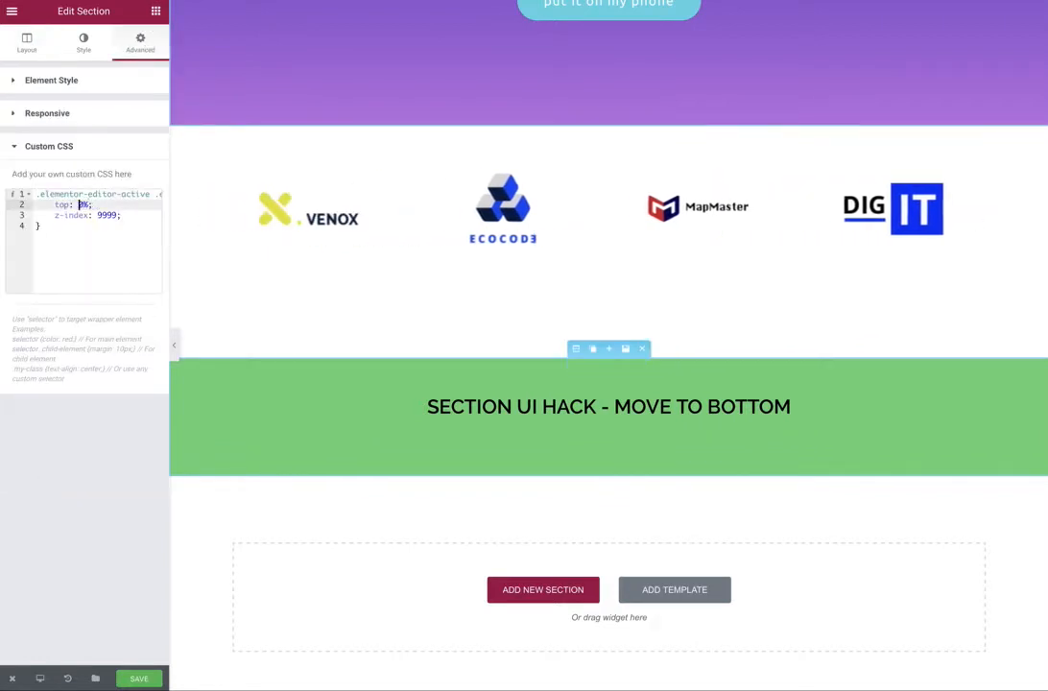
pyautogui.write('5')
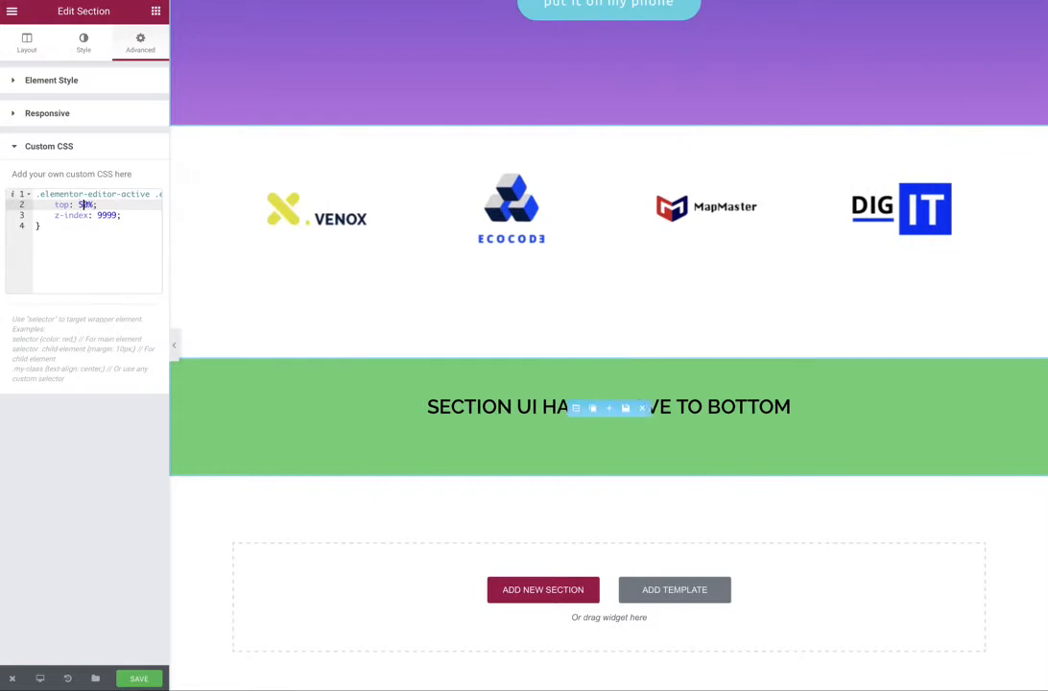
pyautogui.press('BackSpace')
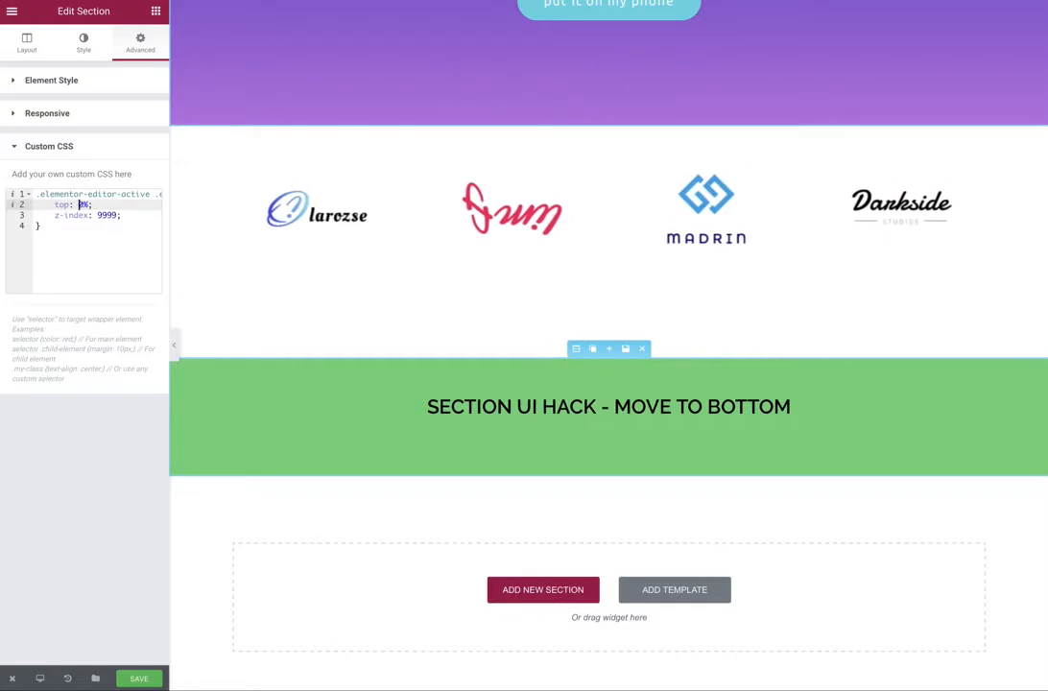
pyautogui.click(641, 349)
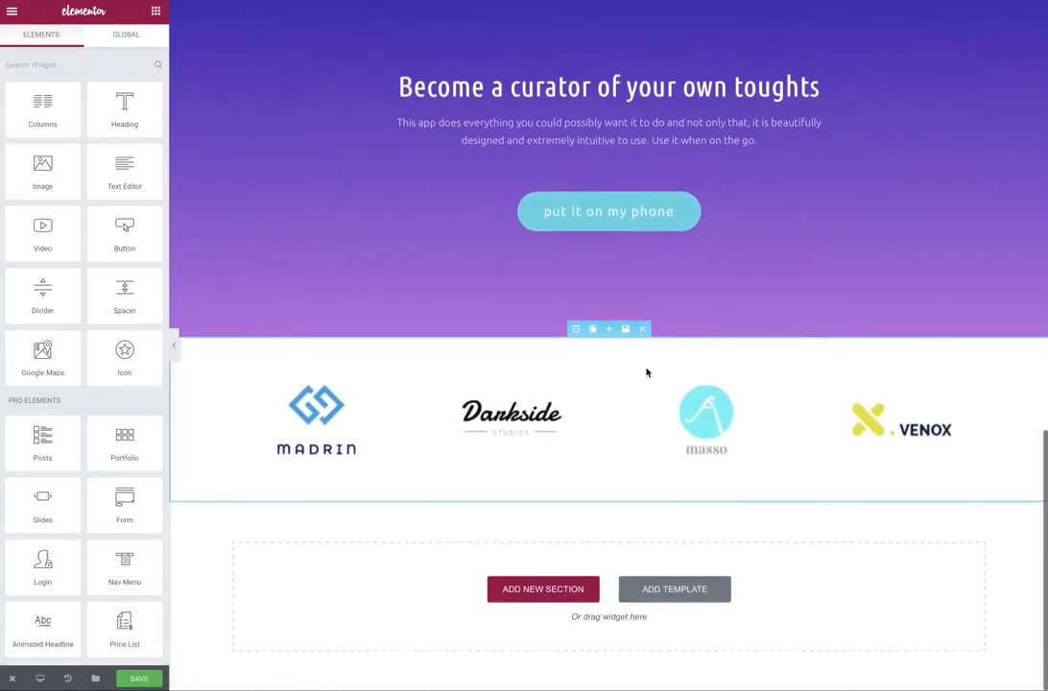
# Insert the saved section template AAA Widget Inspector at the end of the page.
pyautogui.click(665, 590)
pyautogui.moveTo(606, 138); pyautogui.dragTo(576, 145)
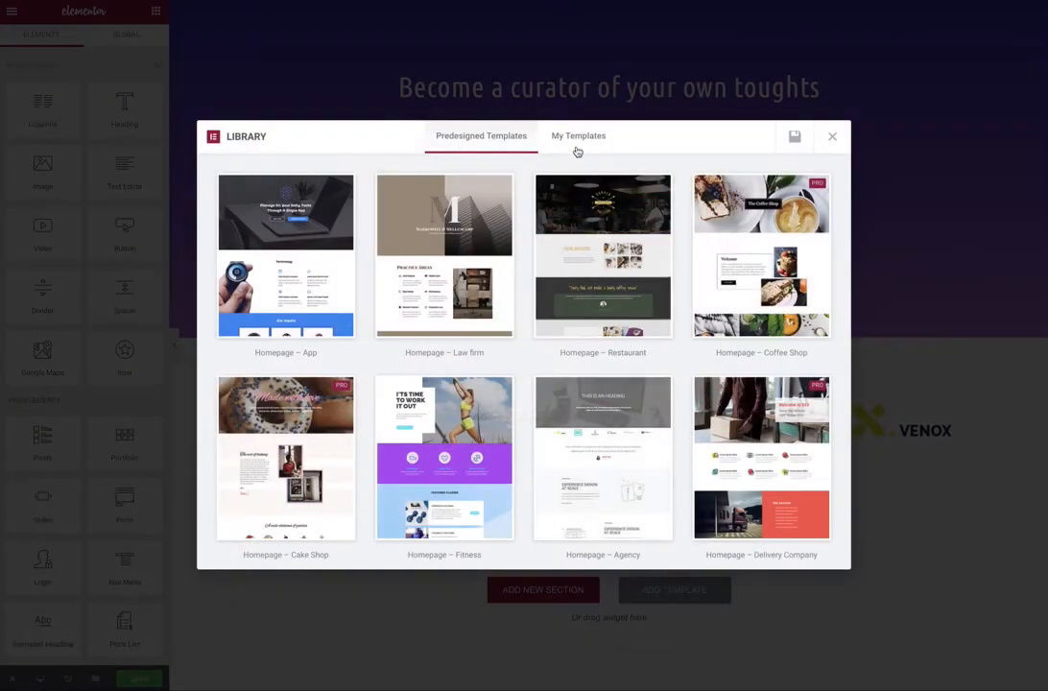
pyautogui.click(571, 141)
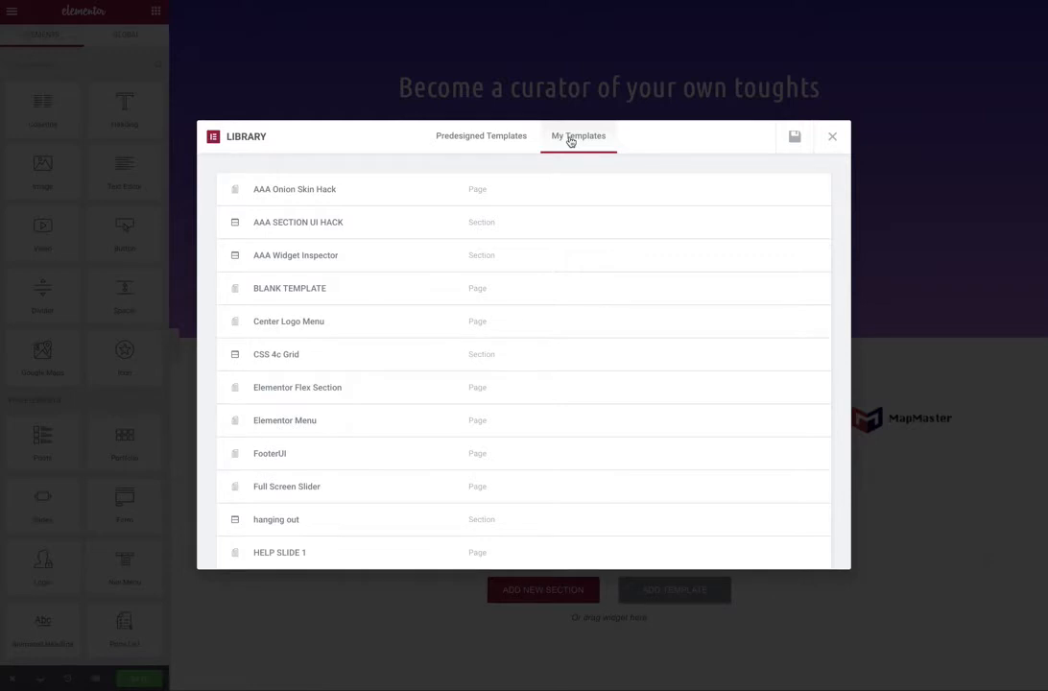
pyautogui.moveTo(615, 227)
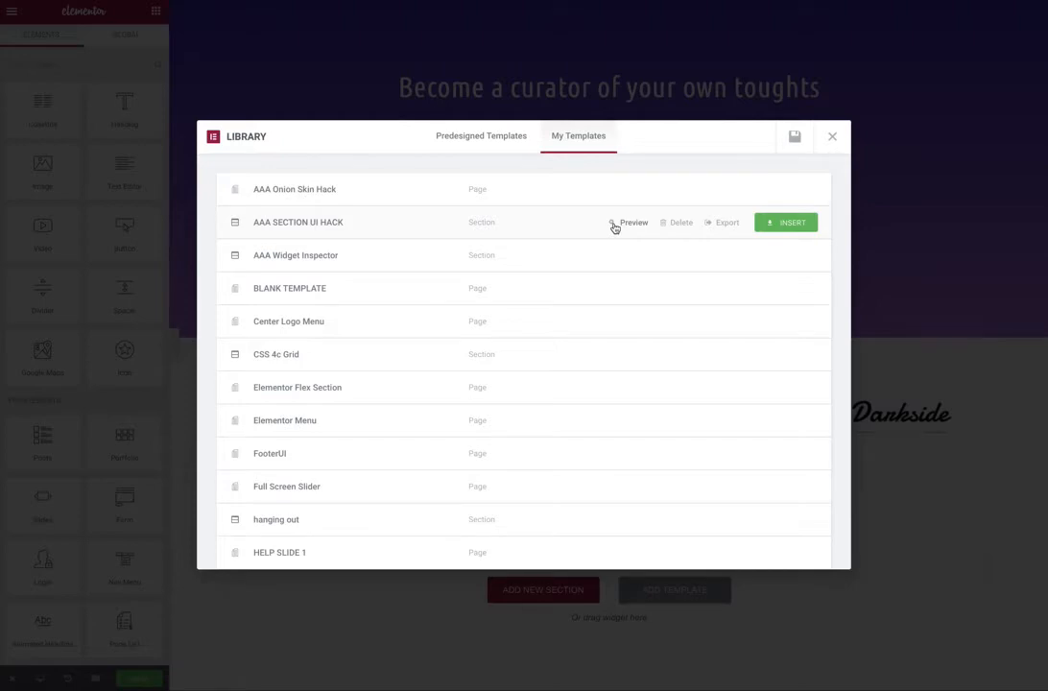
pyautogui.click(786, 261)
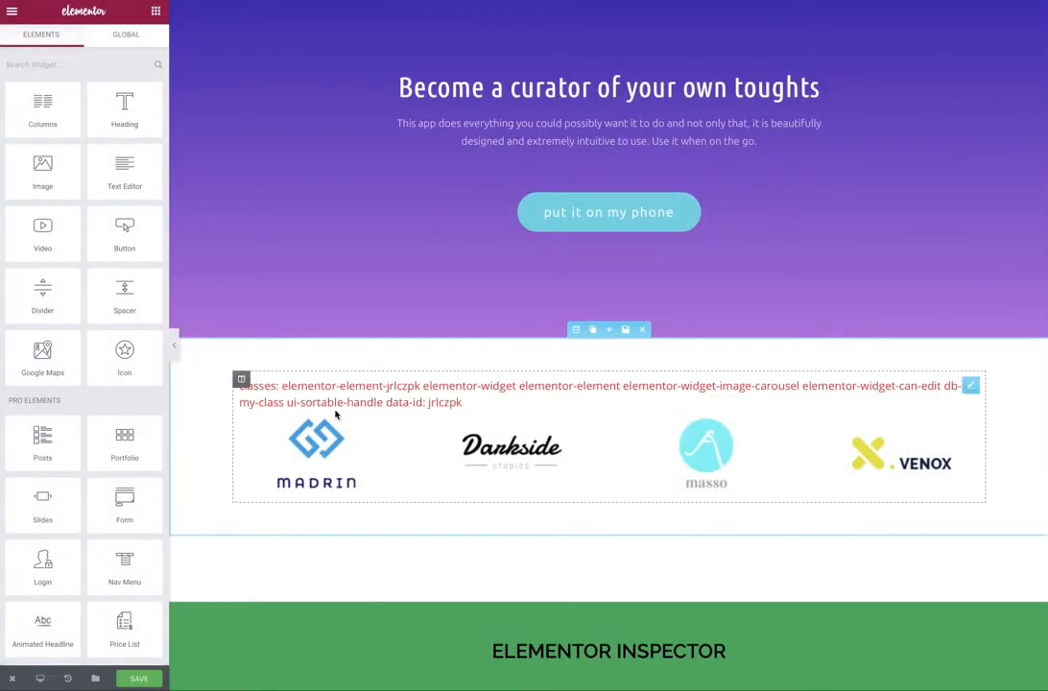
# Inspect the classes and data IDs of the logo carousel and icon box widgets, and delete the ELEMENTOR INSPECTOR section.
pyautogui.scroll(-1, 288, 355)
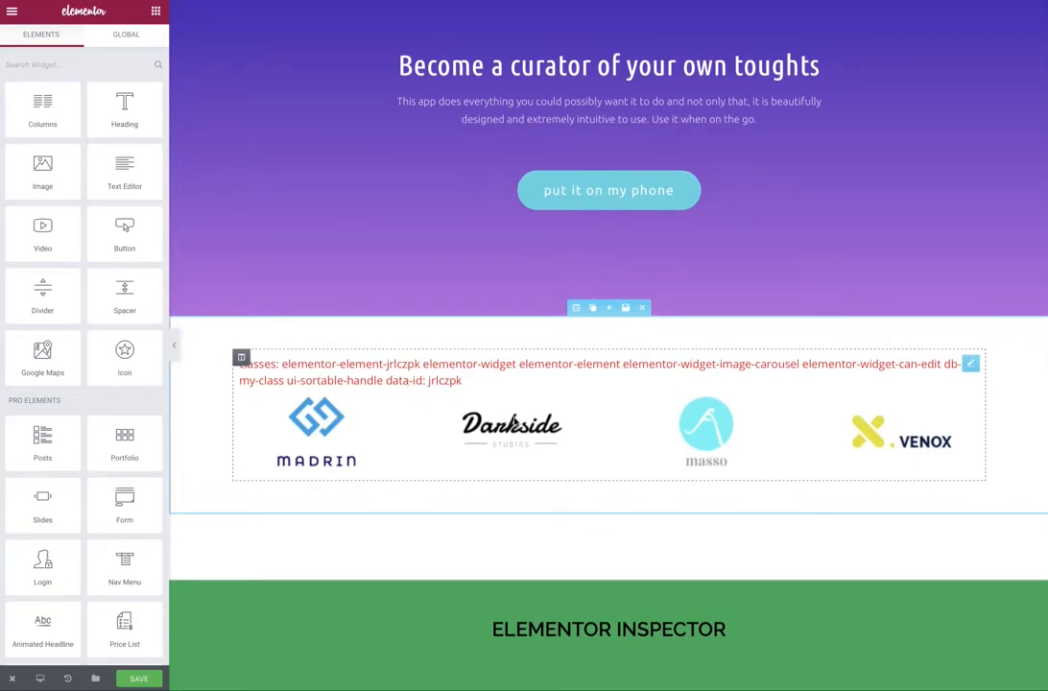
pyautogui.scroll(5, 513, 422)
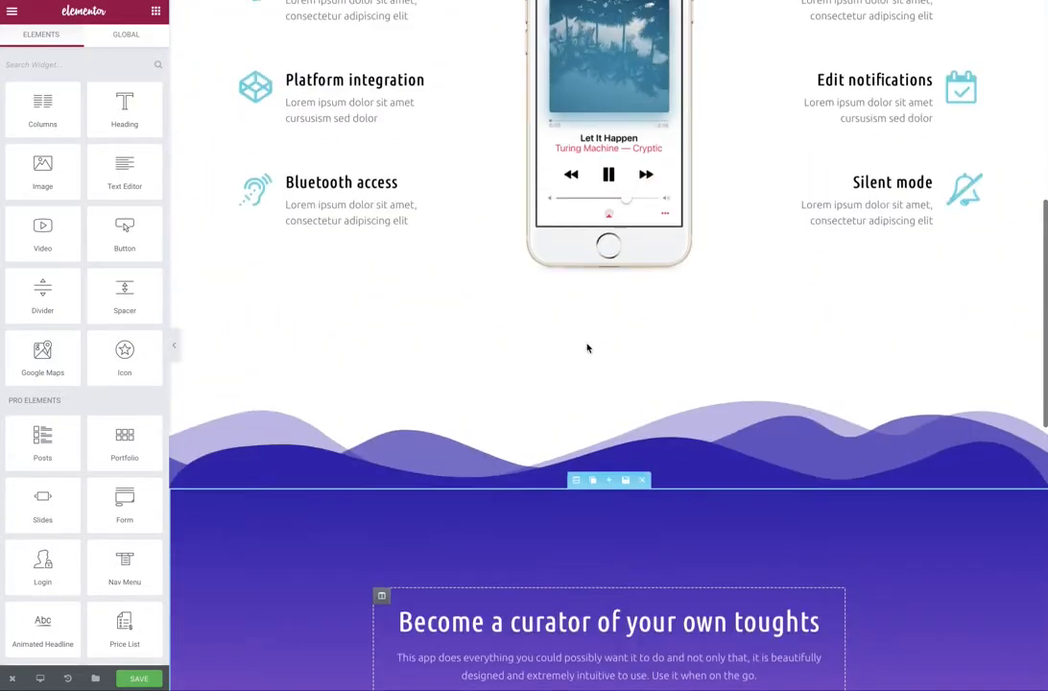
pyautogui.scroll(3, 587, 349)
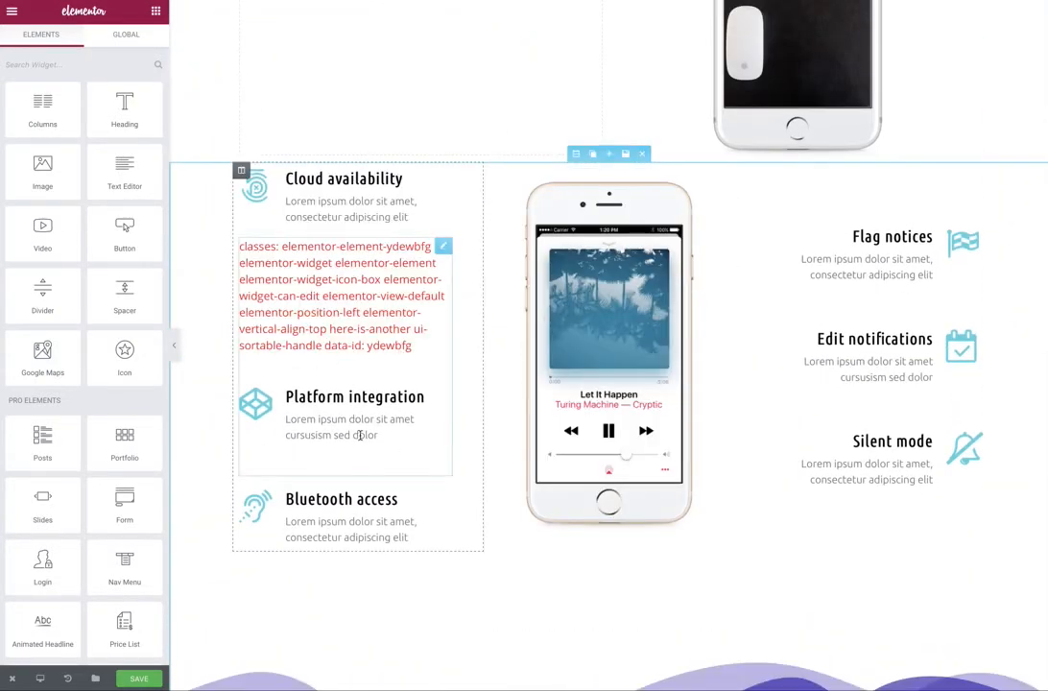
pyautogui.scroll(-5, 374, 475)
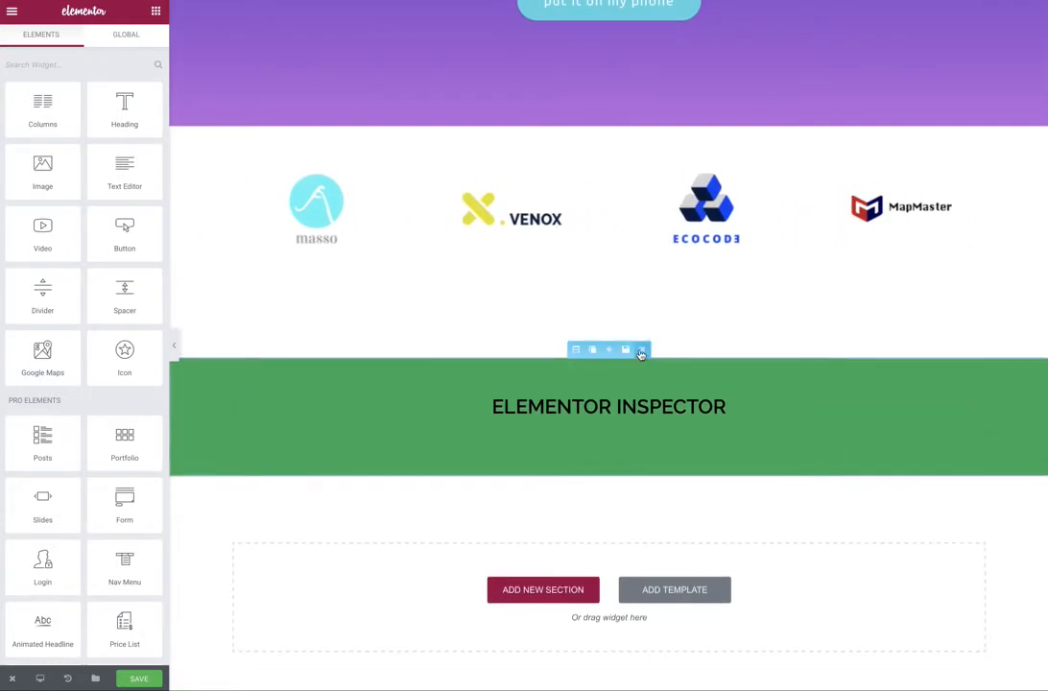
pyautogui.click(641, 351)
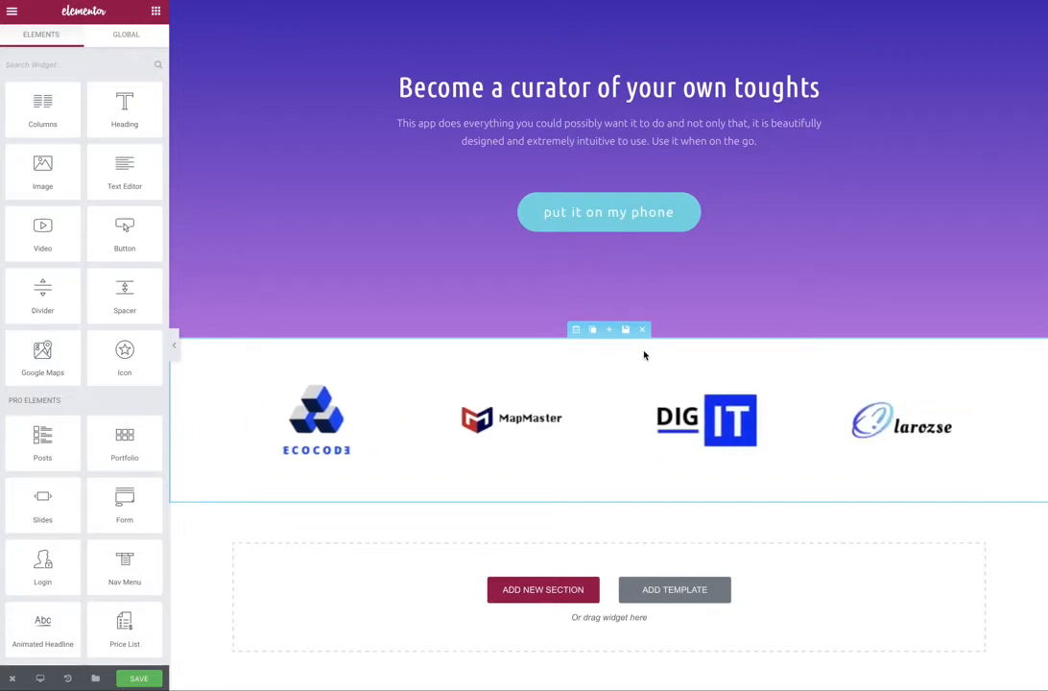
# Insert the saved section template AAAA ONION SKIN HACK at the end of the page.
pyautogui.click(675, 591)
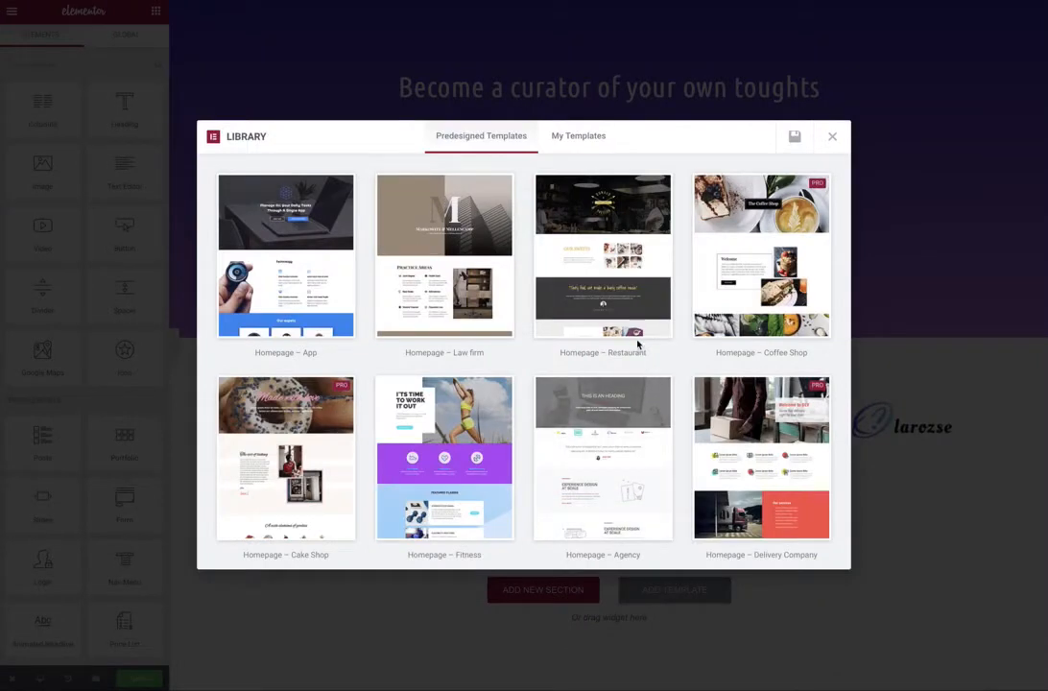
pyautogui.click(586, 140)
pyautogui.scroll(-10, 702, 370)
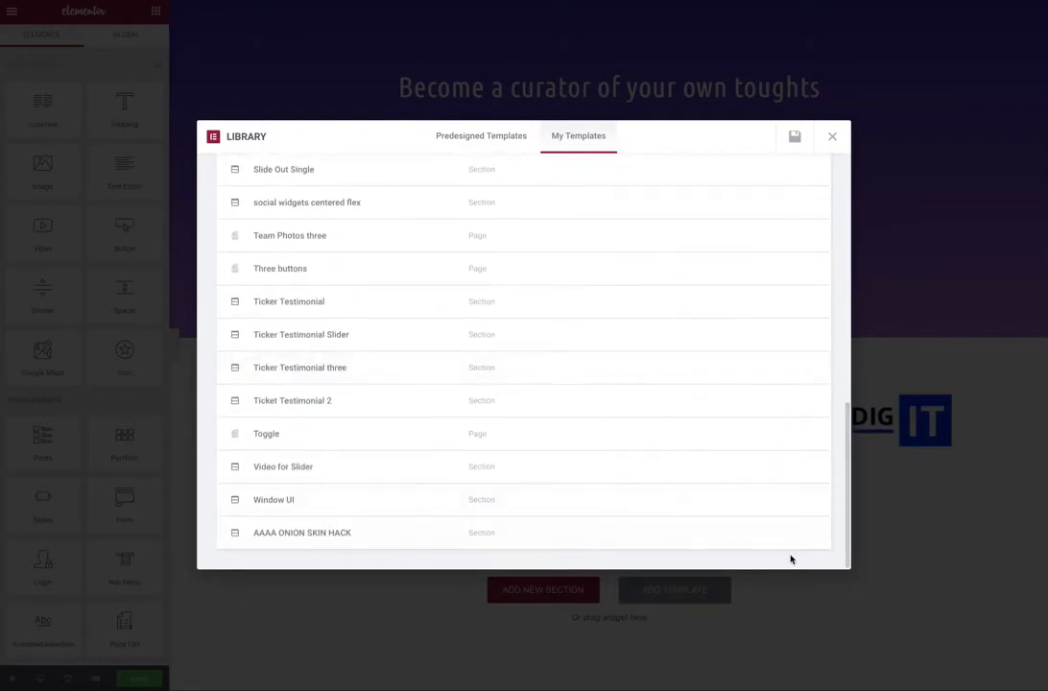
pyautogui.click(782, 530)
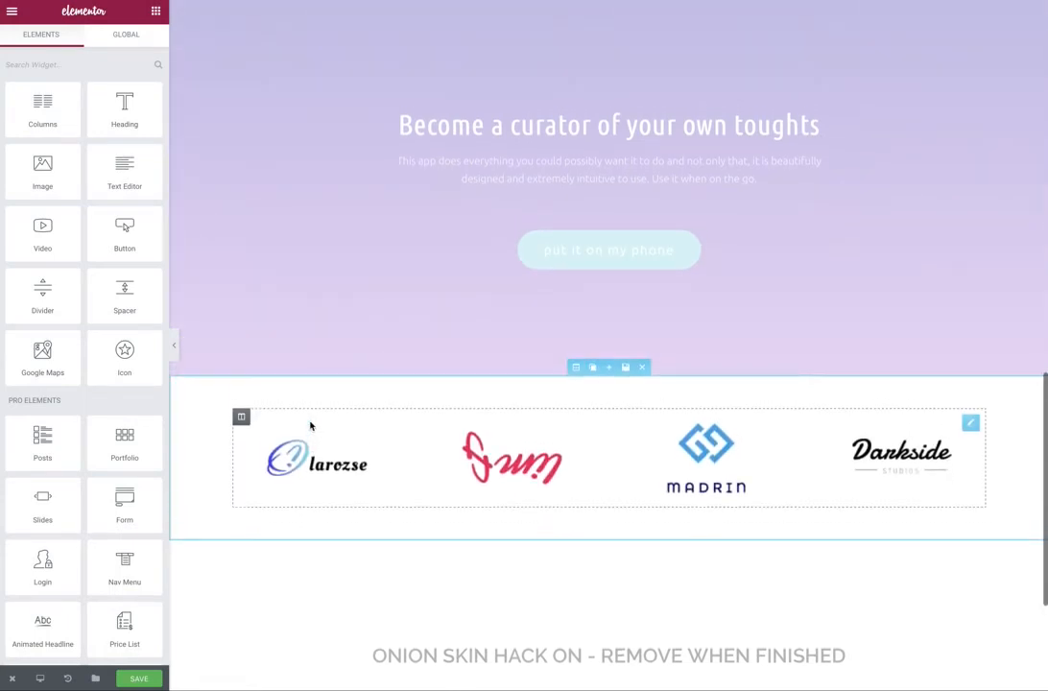
# Examine the onion skin effect on each section from the logo carousel up to the hero, and select the hero's email form.
pyautogui.scroll(1, 365, 464)
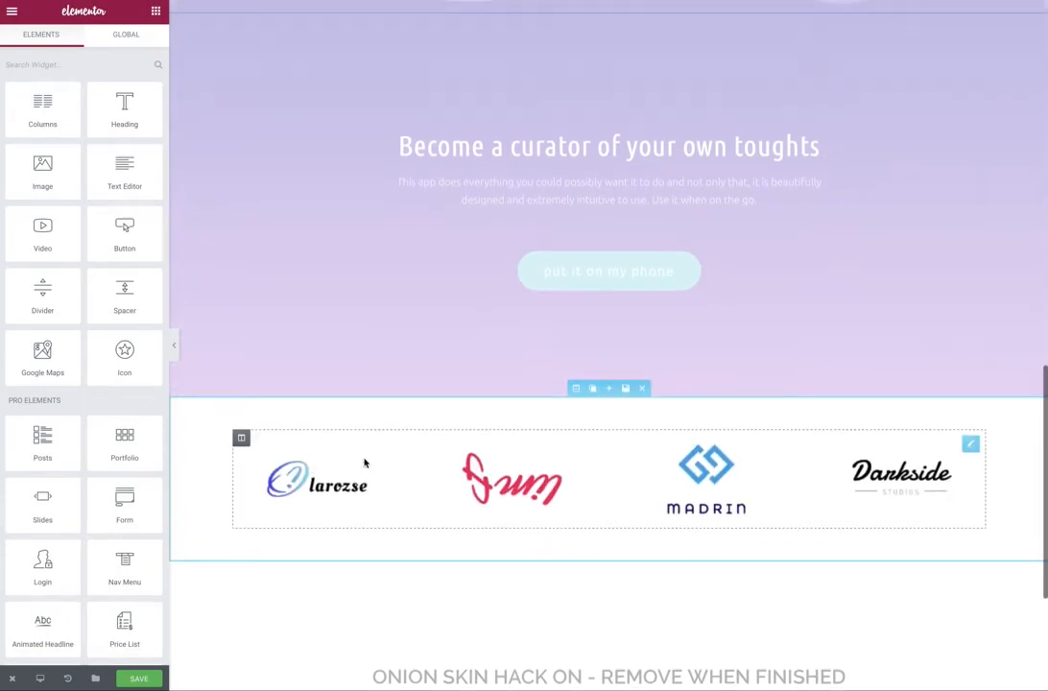
pyautogui.scroll(1, 363, 462)
pyautogui.scroll(3, 362, 461)
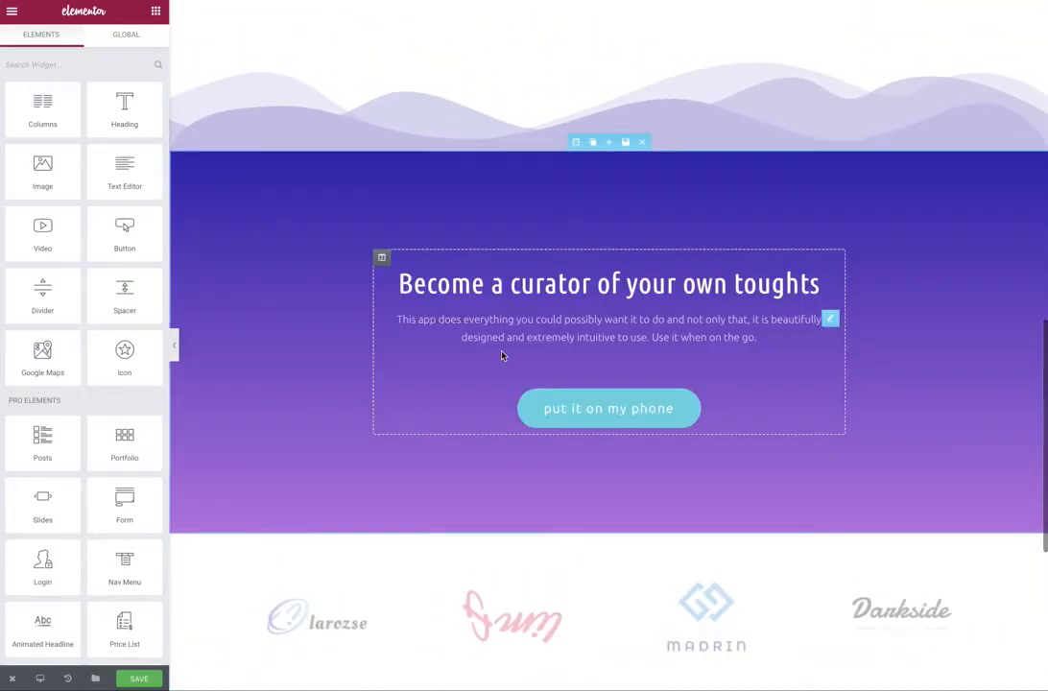
pyautogui.scroll(5, 501, 355)
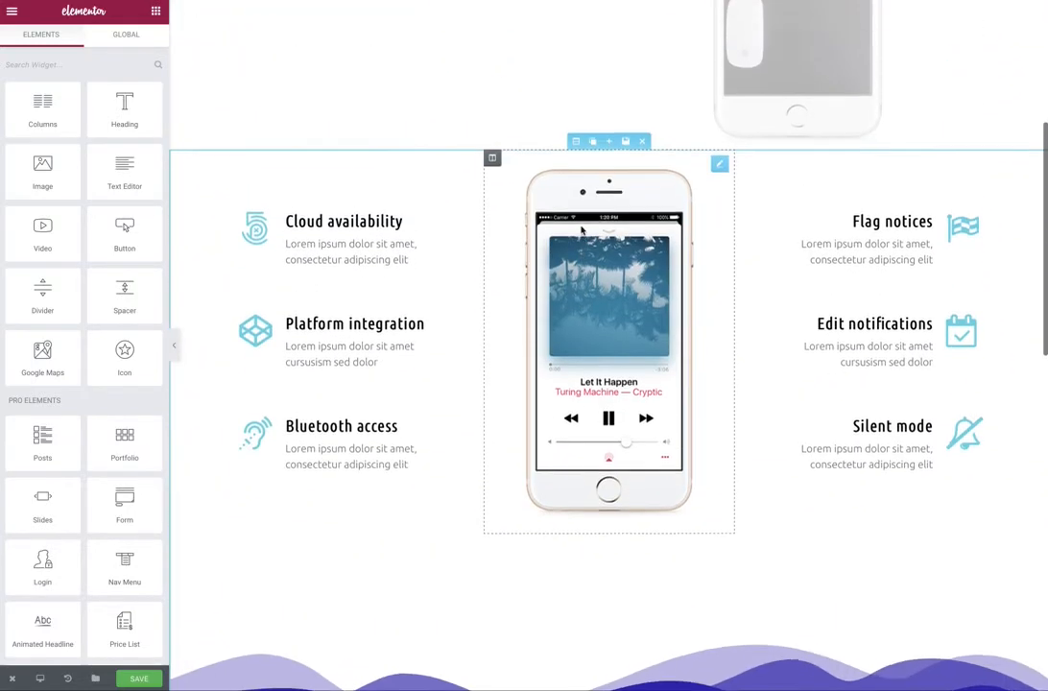
pyautogui.scroll(2, 581, 231)
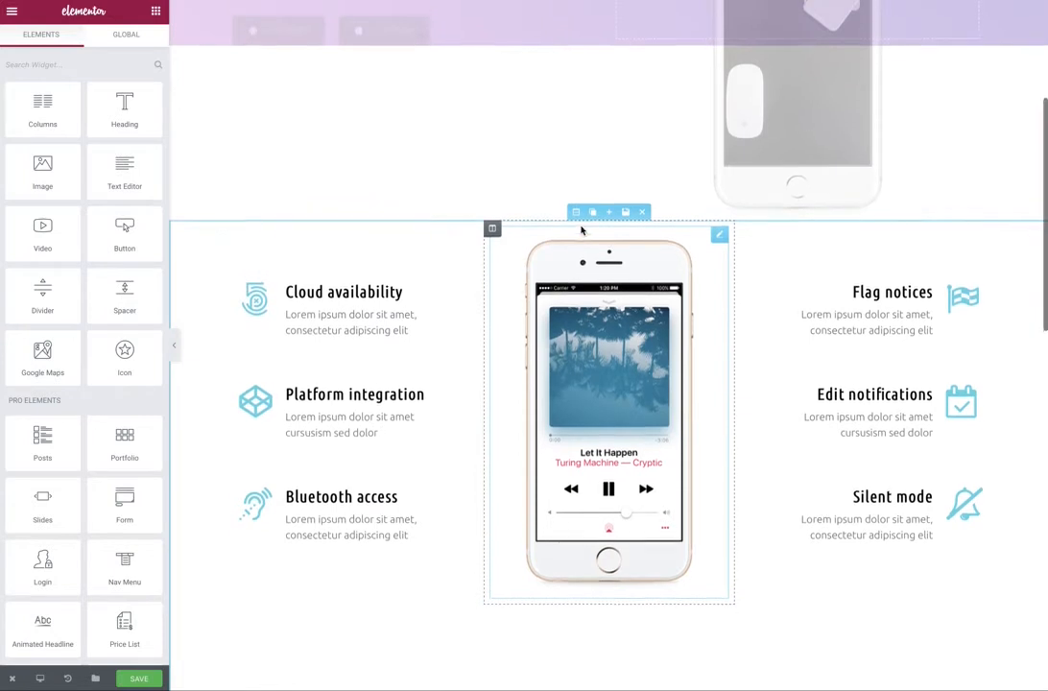
pyautogui.scroll(6, 581, 230)
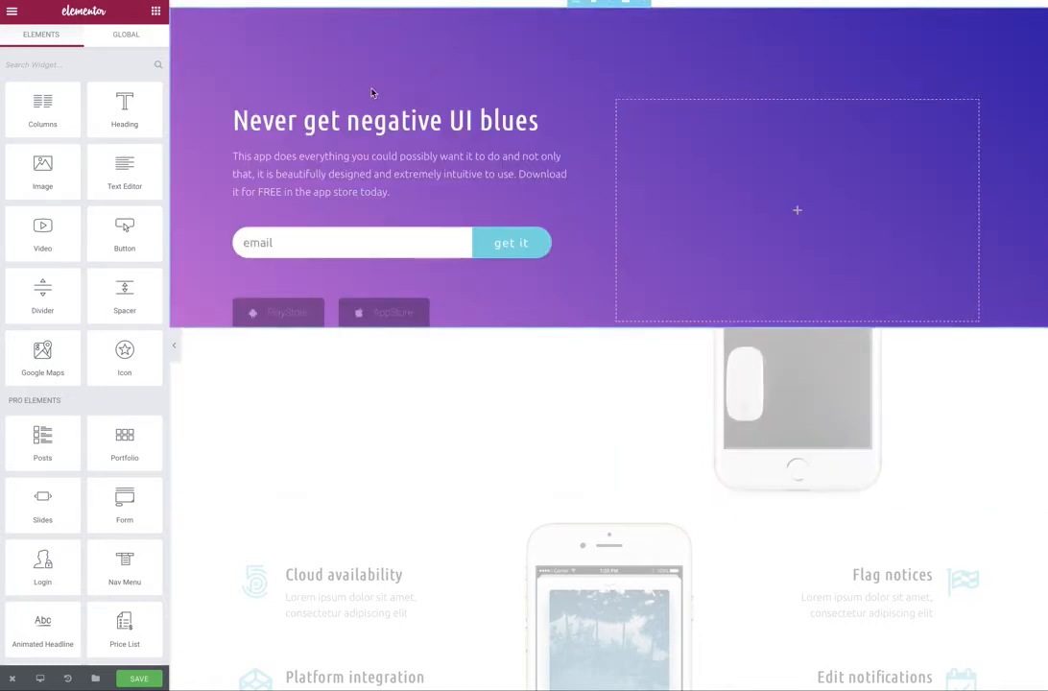
pyautogui.click(308, 245)
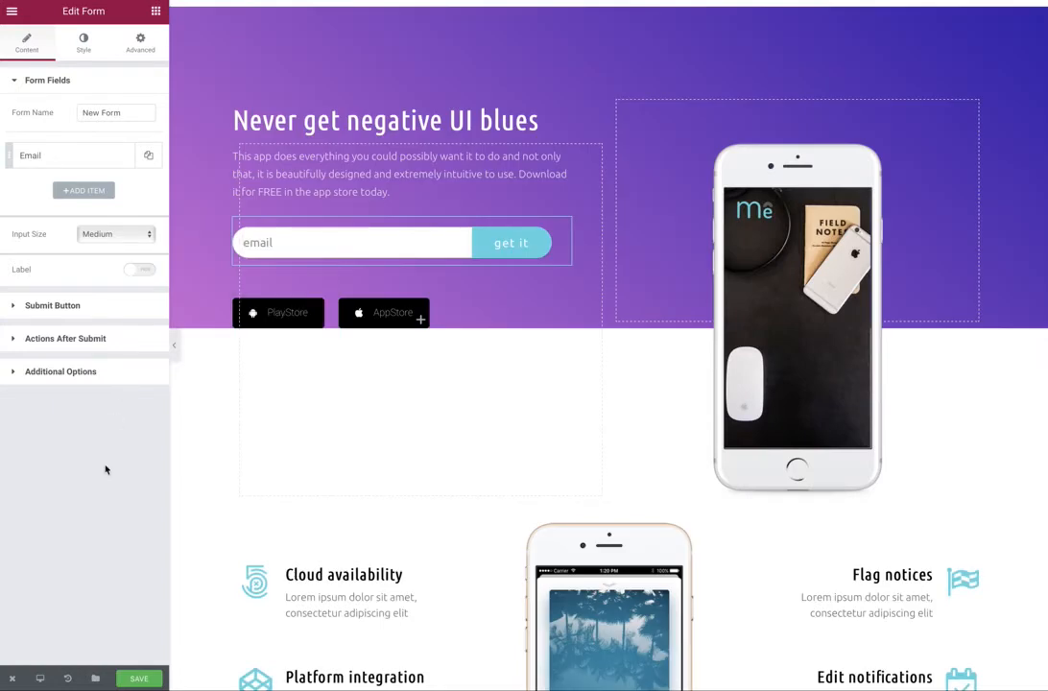
# Preview the page without the editing panel, from the hero down to the logo carousel.
pyautogui.click(174, 346)
pyautogui.scroll(-10, 257, 418)
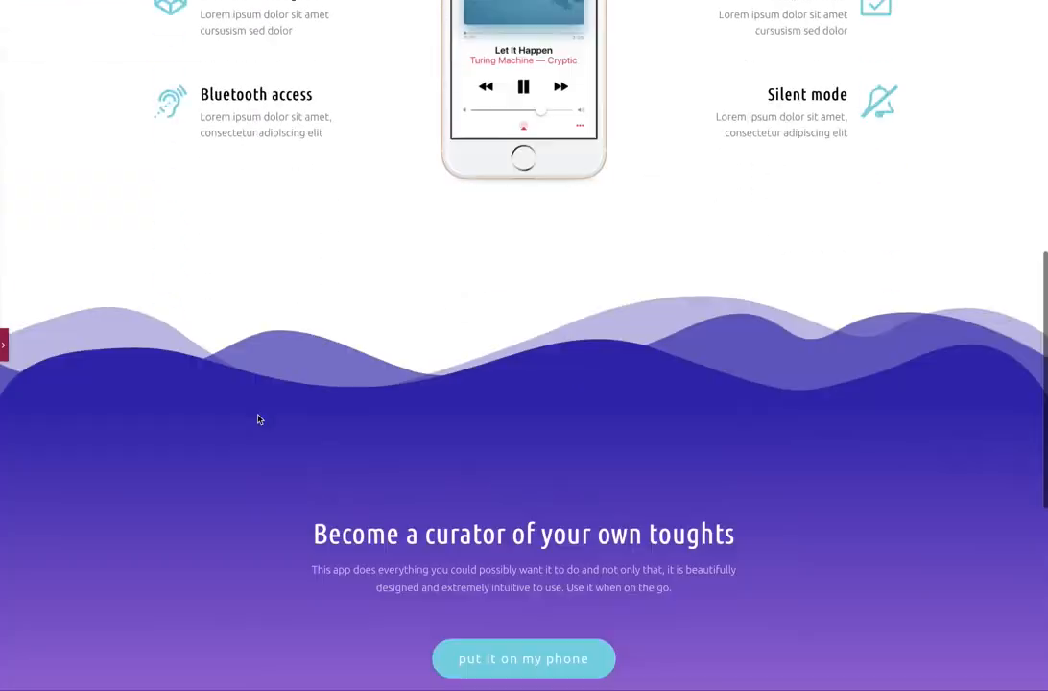
pyautogui.scroll(-2, 257, 418)
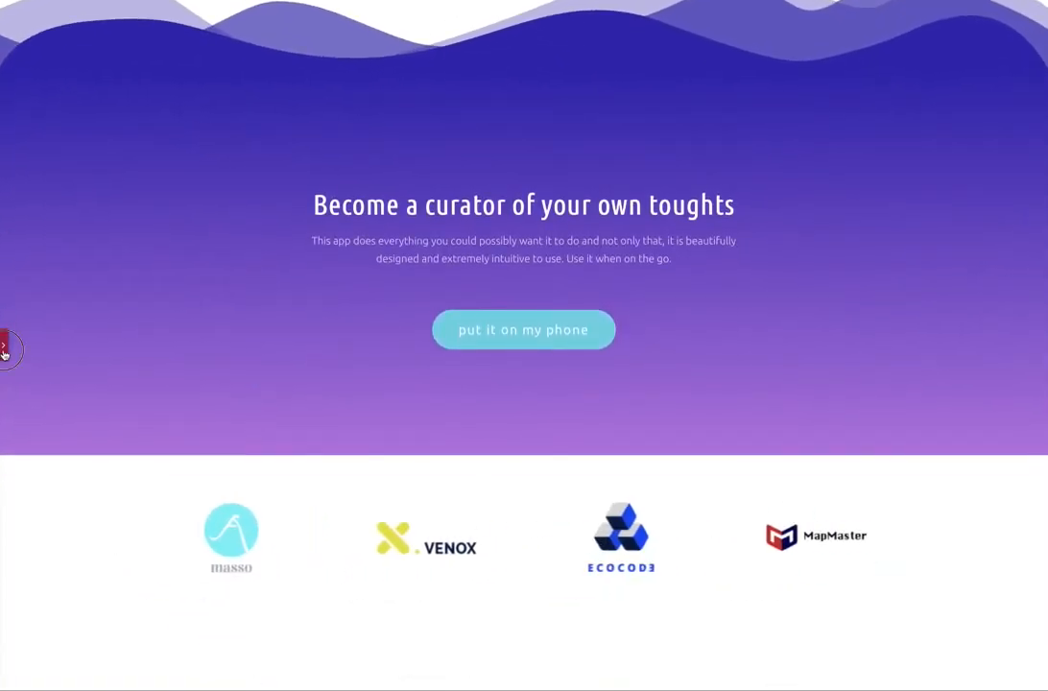
# Return to the editing view and delete the section headed ONION SKIN HACK ON - REMOVE WHEN FINISHED.
pyautogui.click(4, 344)
pyautogui.scroll(-4, 473, 436)
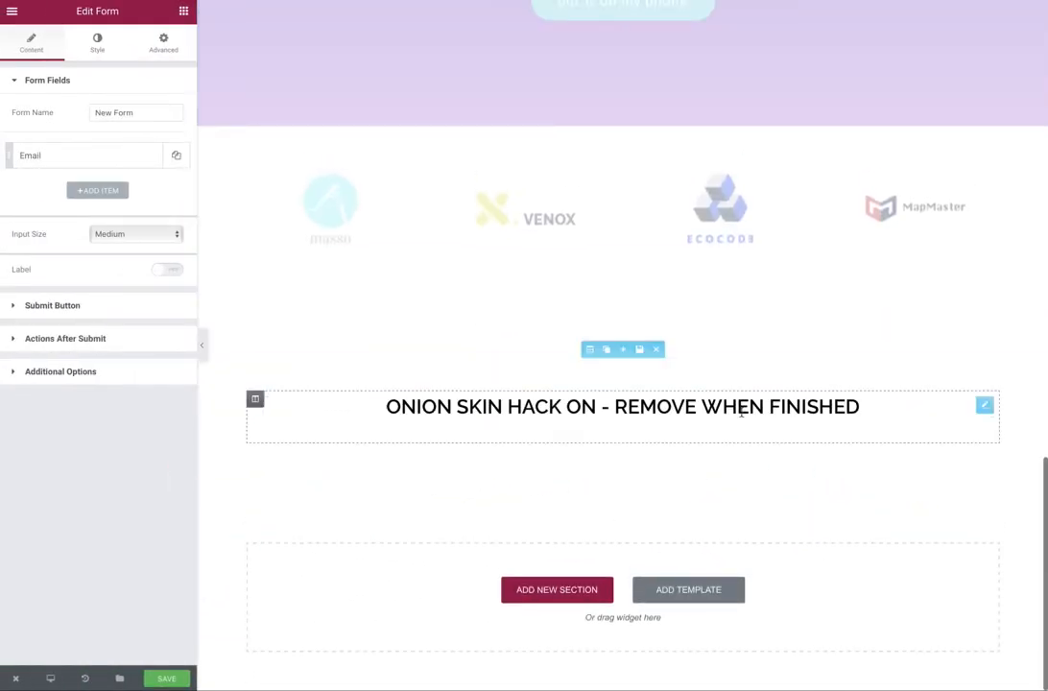
pyautogui.click(656, 350)
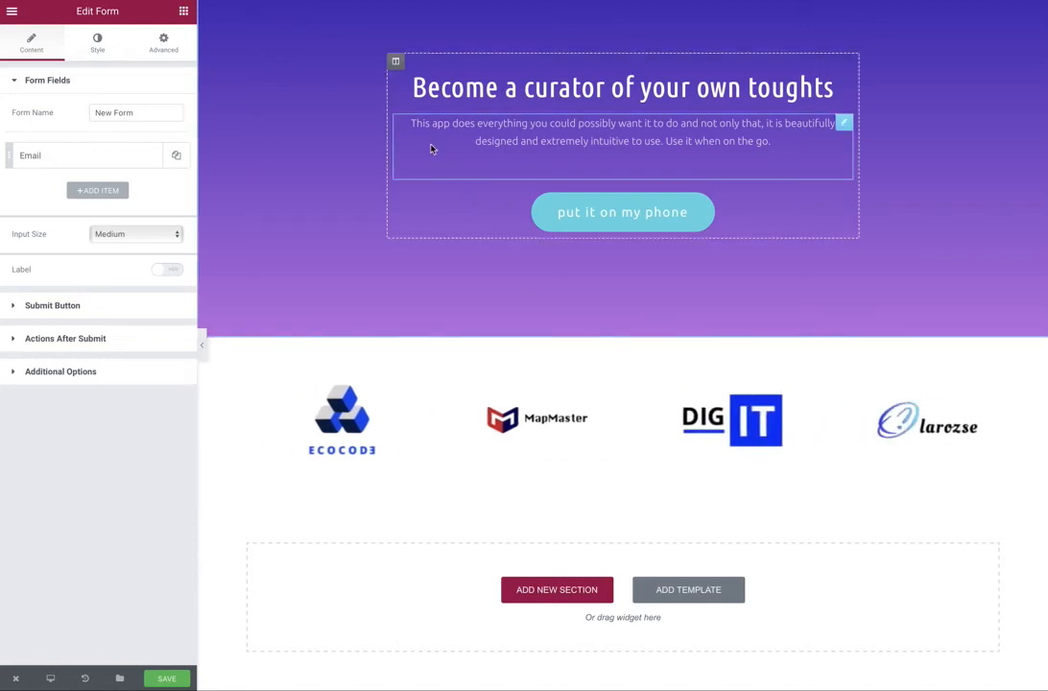
pyautogui.scroll(3, 430, 147)
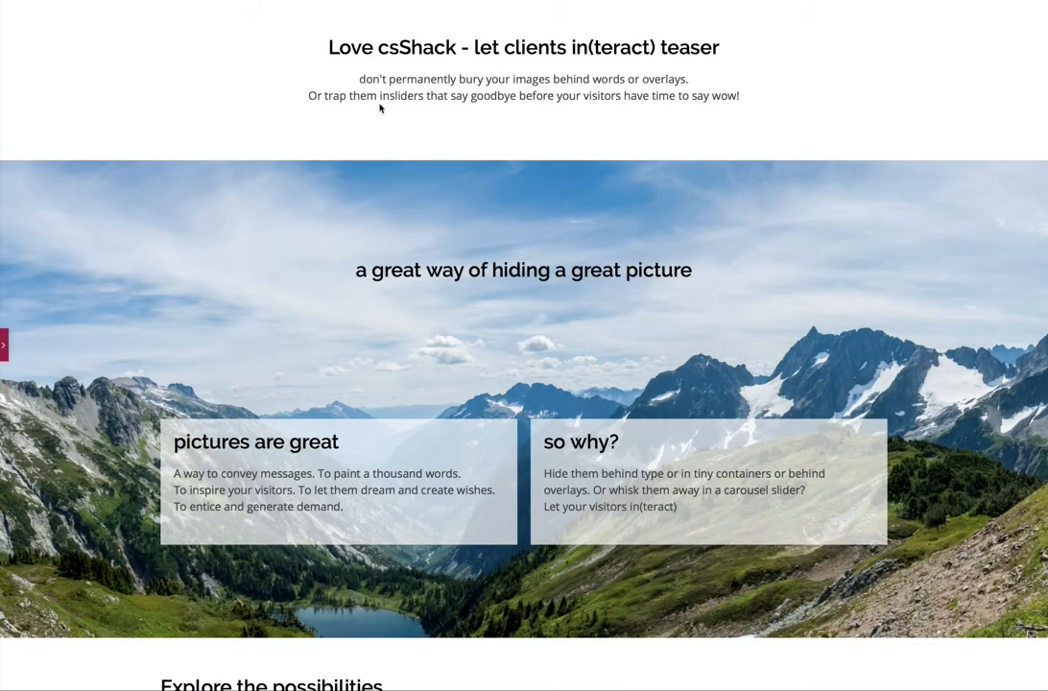
# Examine the csShack teaser page down to the "Remarkable journeys" section and reveal its two sliding cards.
pyautogui.scroll(-3, 379, 107)
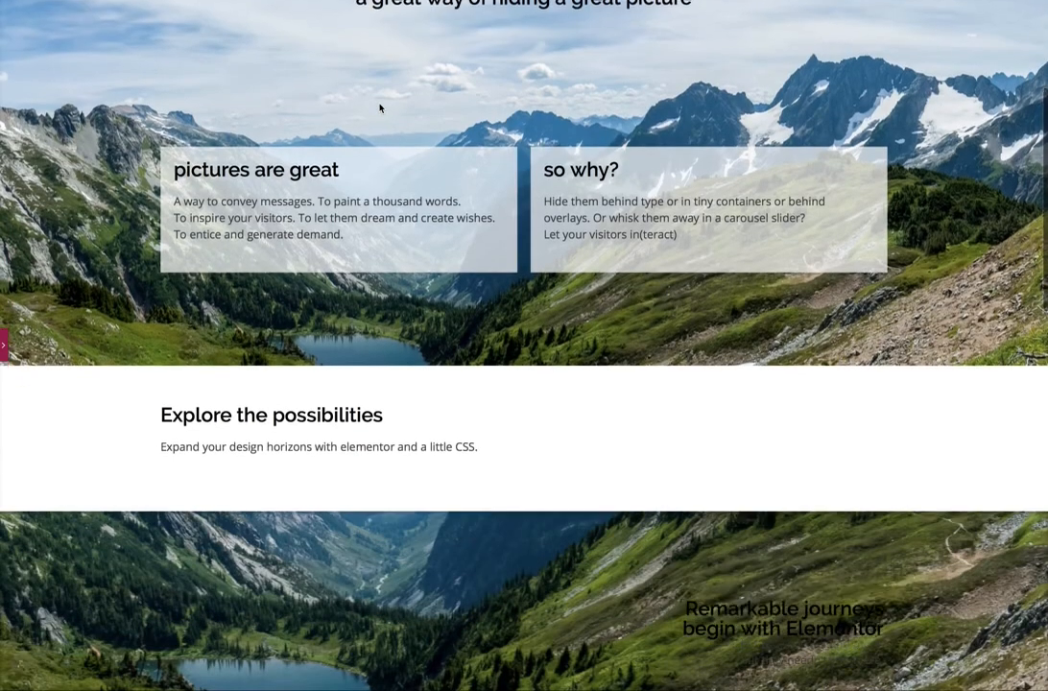
pyautogui.scroll(-1, 642, 364)
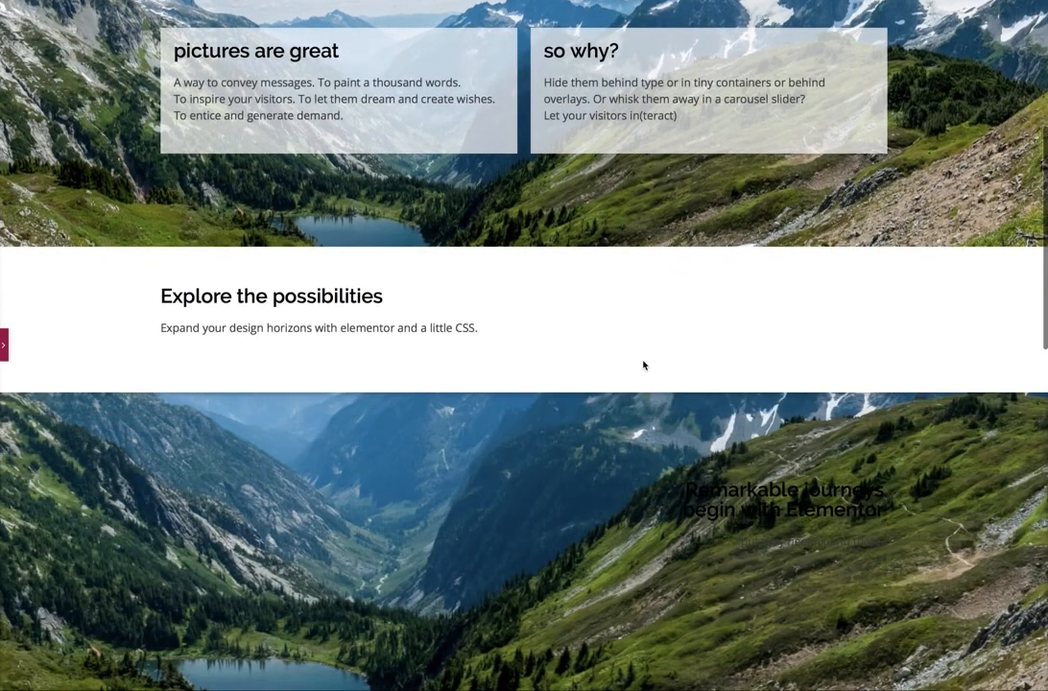
pyautogui.scroll(-4, 676, 297)
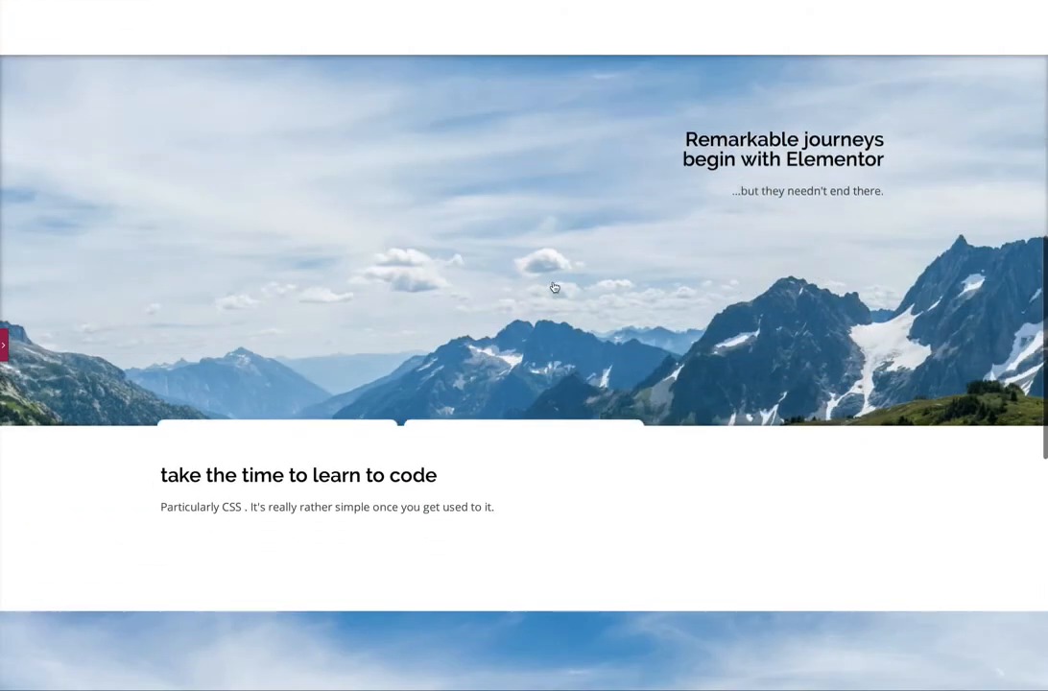
pyautogui.moveTo(567, 401)
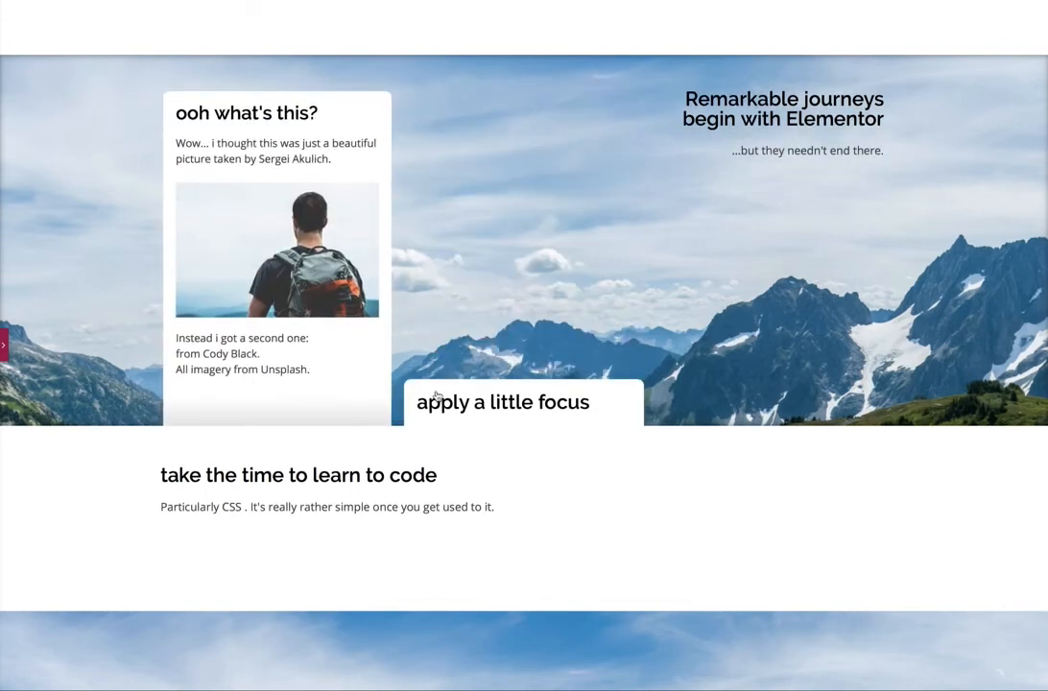
pyautogui.moveTo(491, 411)
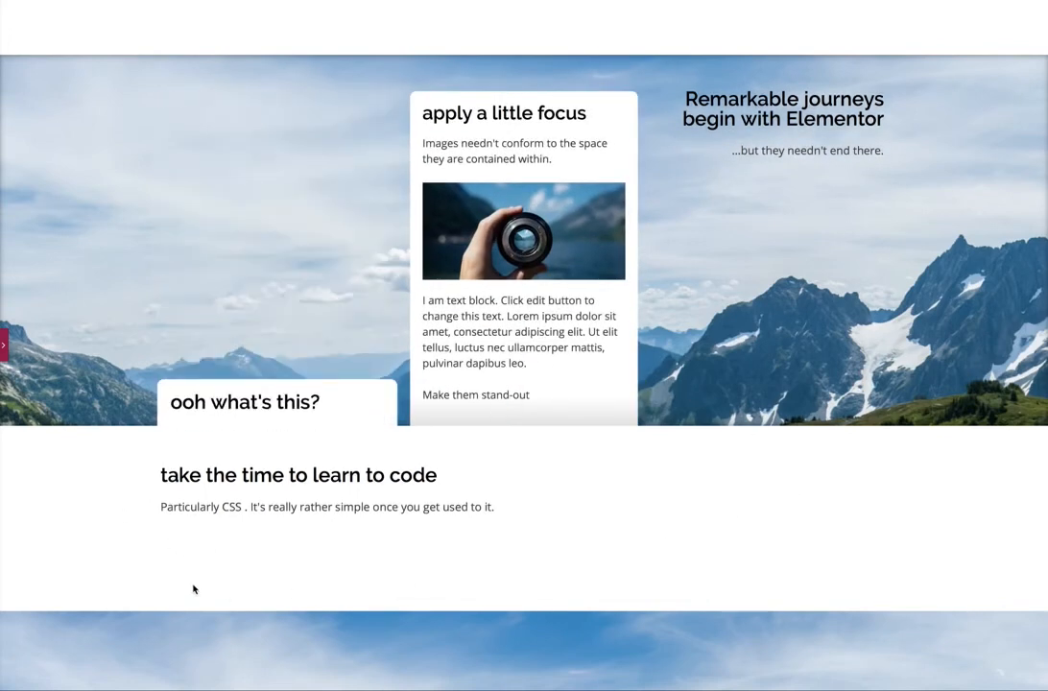
# Return to the editing view and delete the placeholder text block from the "apply a little focus" card.
pyautogui.click(4, 343)
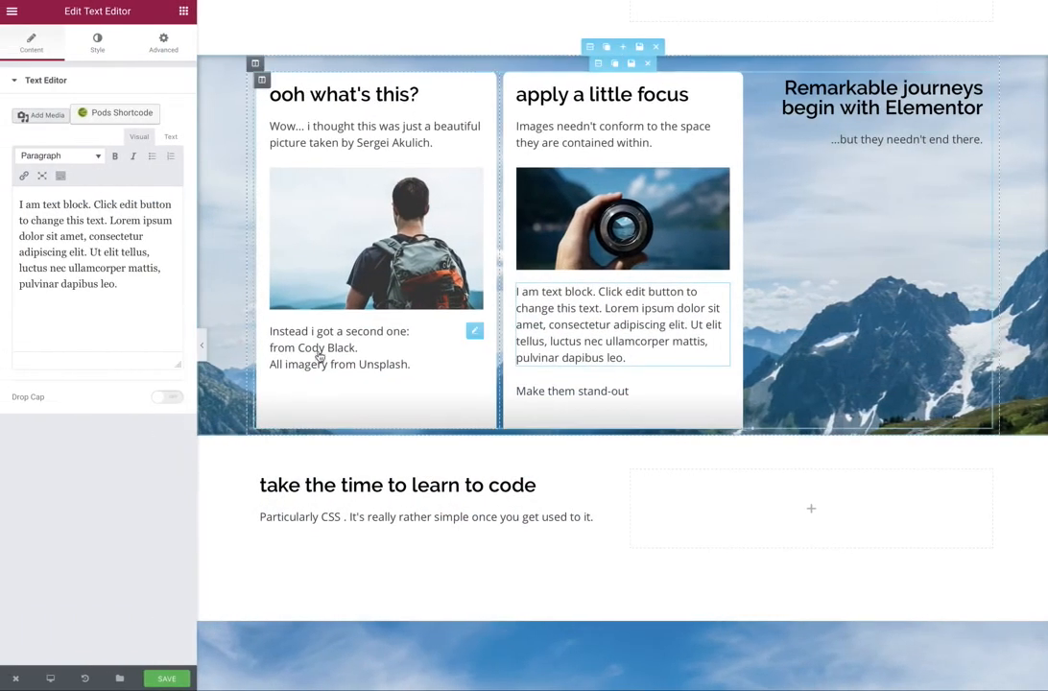
pyautogui.click(321, 346)
pyautogui.click(647, 128)
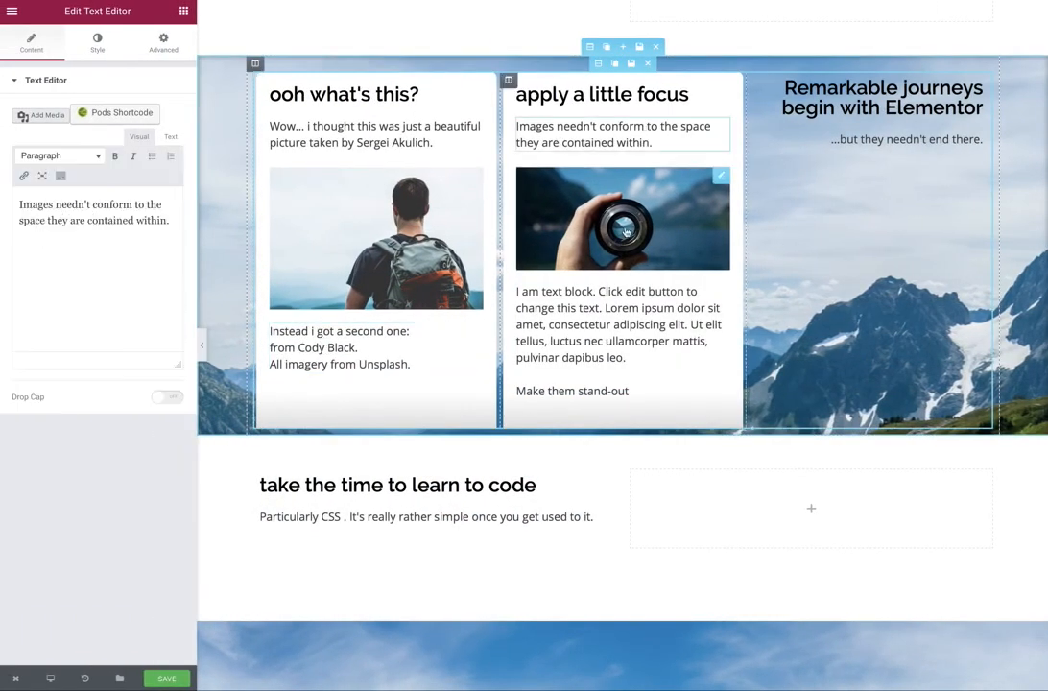
pyautogui.click(718, 291)
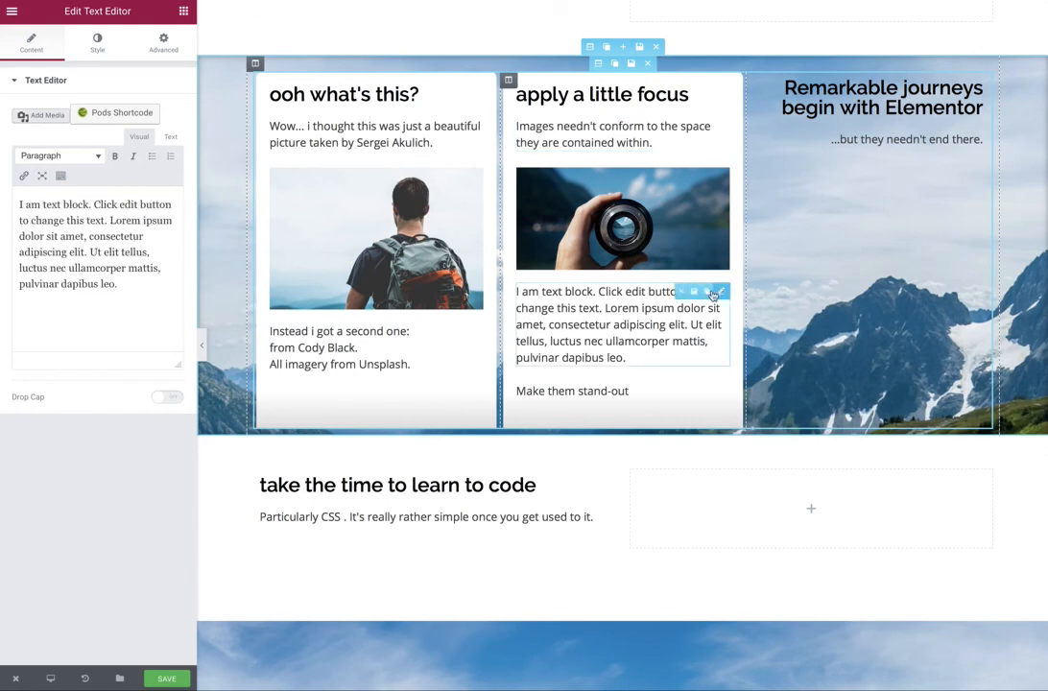
pyautogui.click(672, 292)
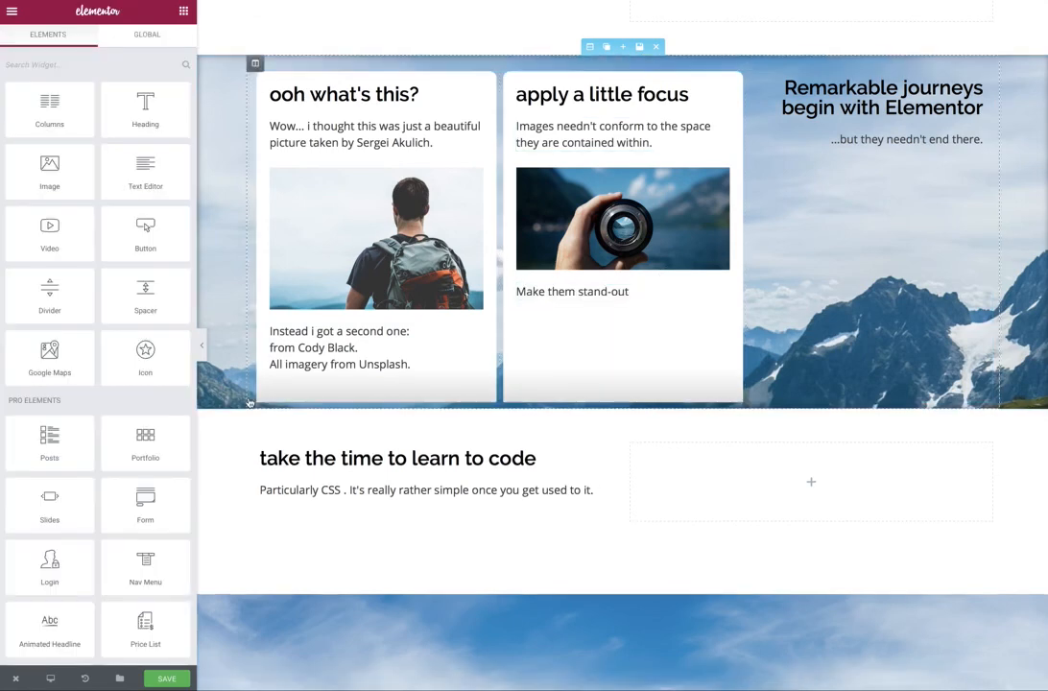
# Preview the "Remarkable journeys" section without the editing panel and reveal both sliding cards to check their content.
pyautogui.click(201, 343)
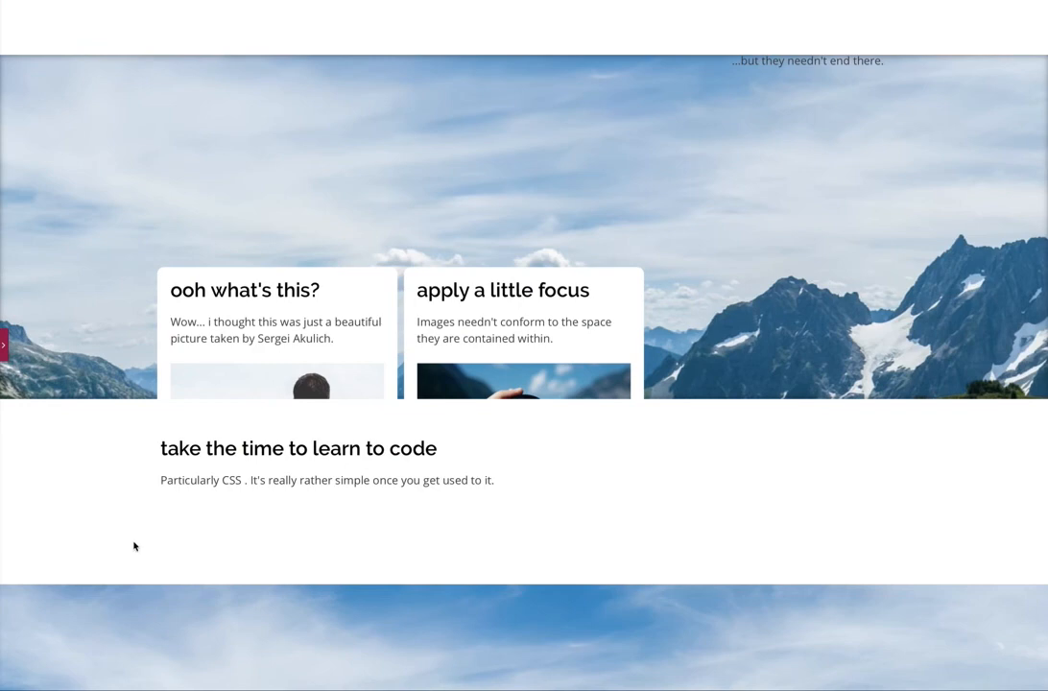
pyautogui.scroll(1, 124, 547)
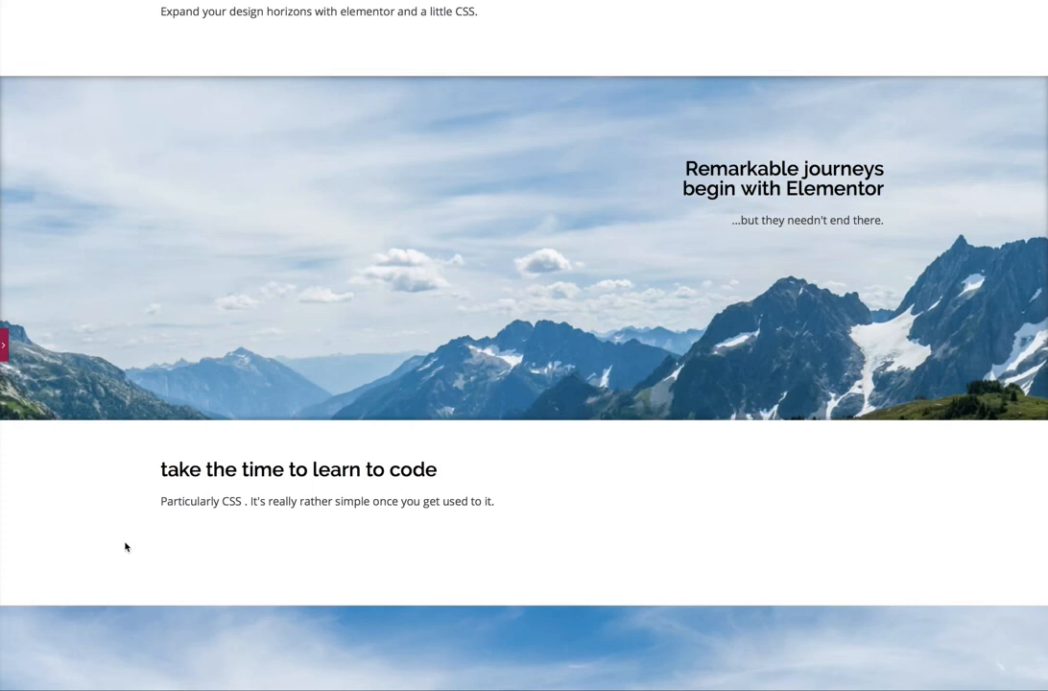
pyautogui.moveTo(264, 346)
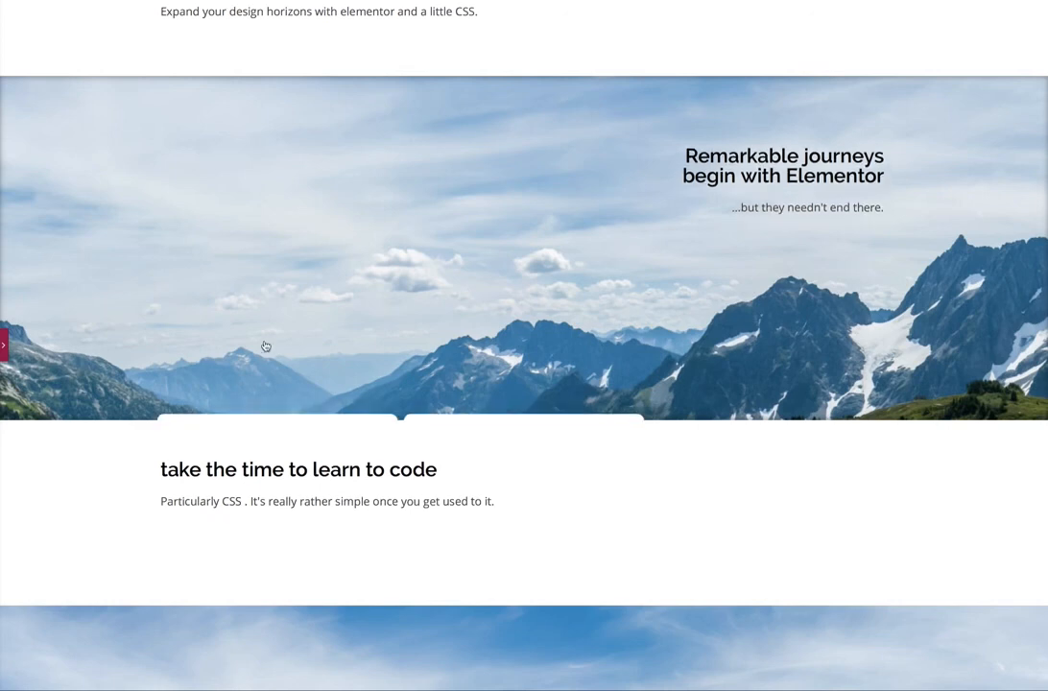
pyautogui.moveTo(483, 386)
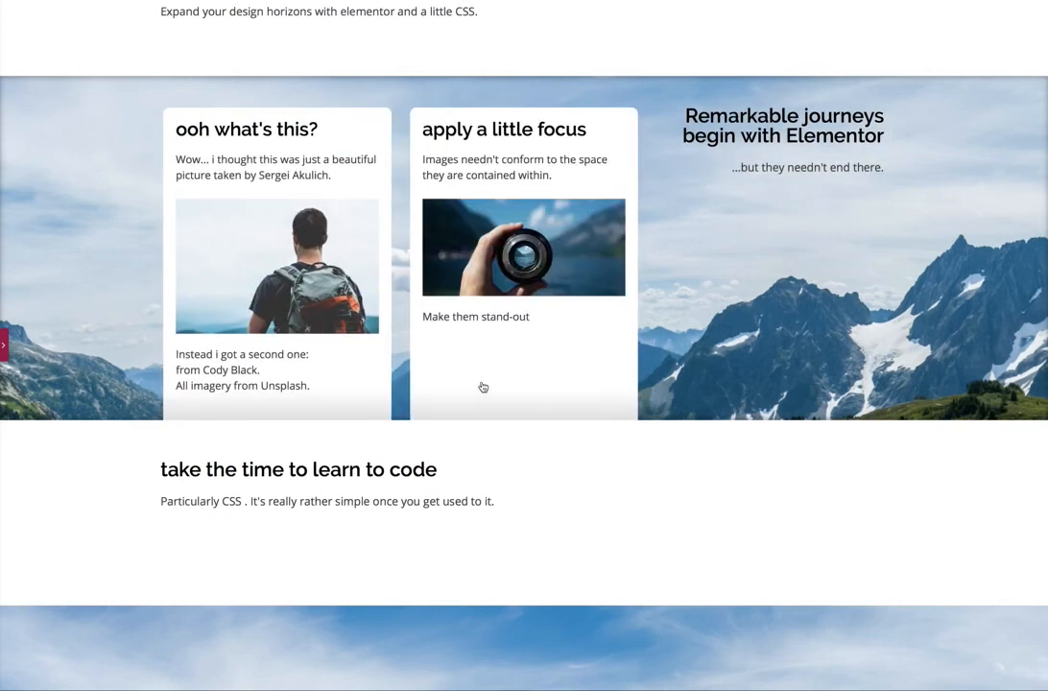
pyautogui.scroll(2, 488, 468)
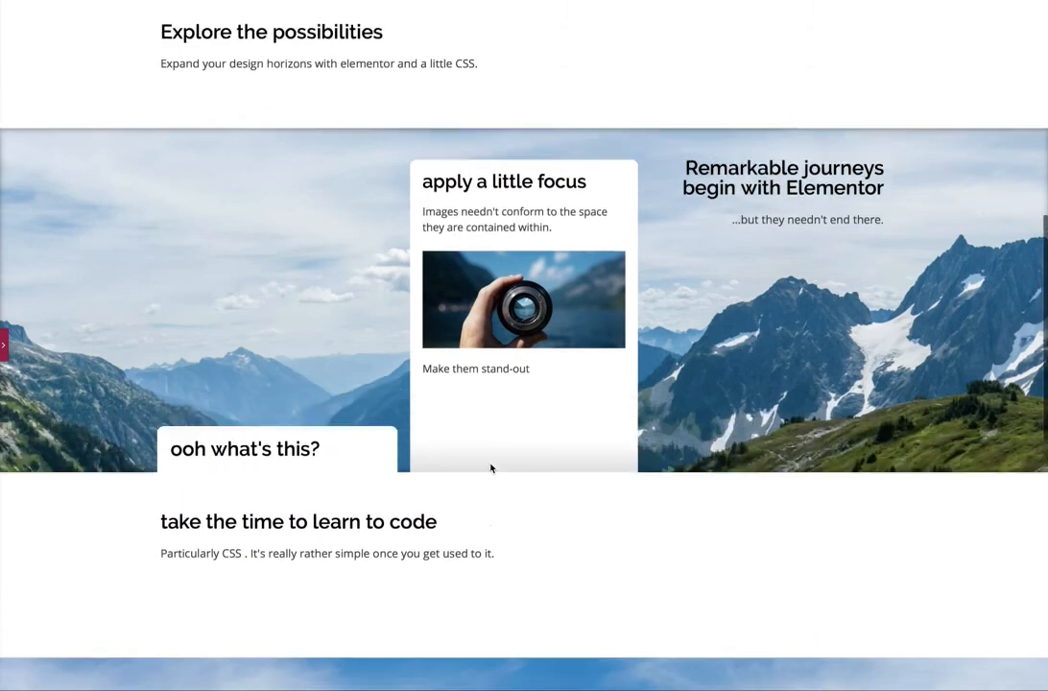